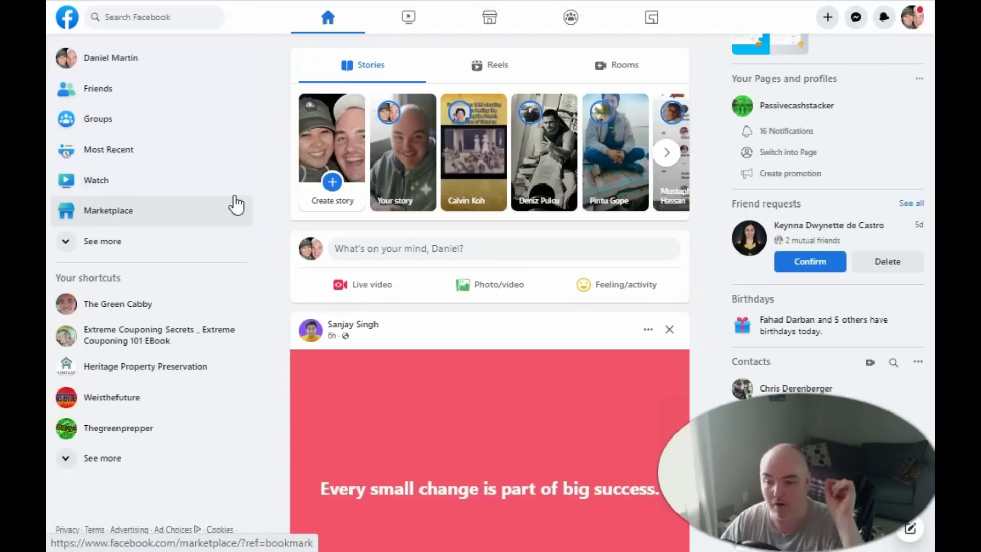
- Launch the Genius Bot extension from Chrome's toolbar while on the Facebook news feed
click(106, 63)
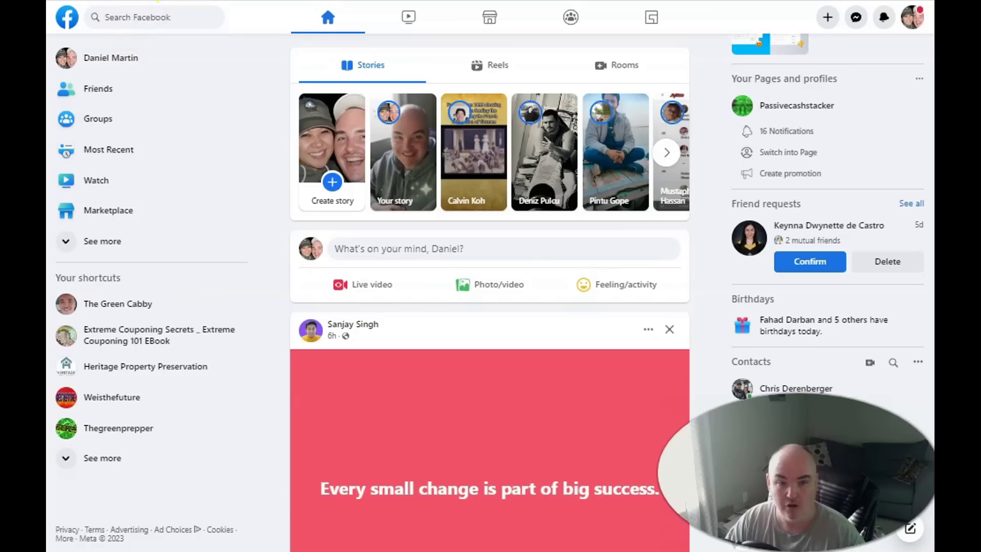
click(158, 2)
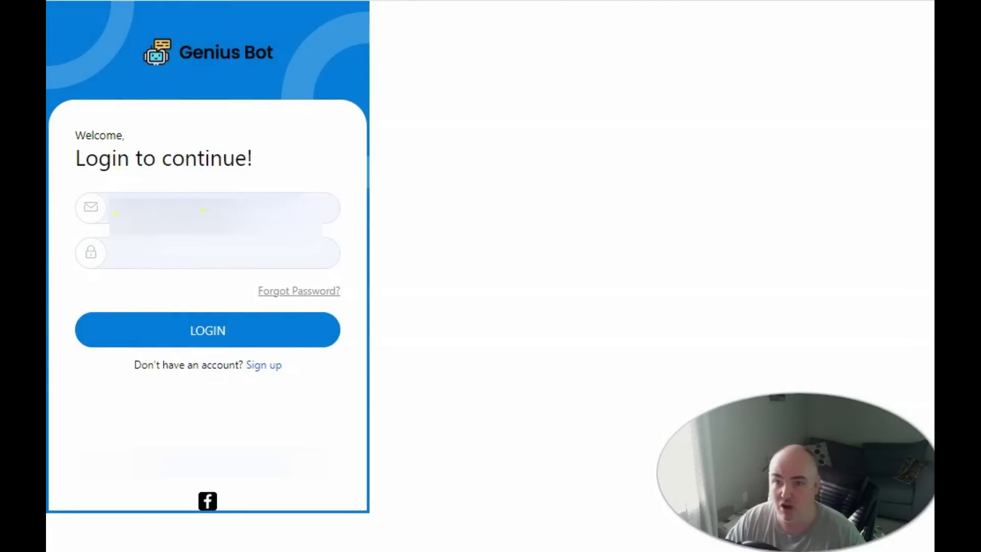
- Check Chrome's extensions list, then log in through the Genius Bot popup
click(846, 1)
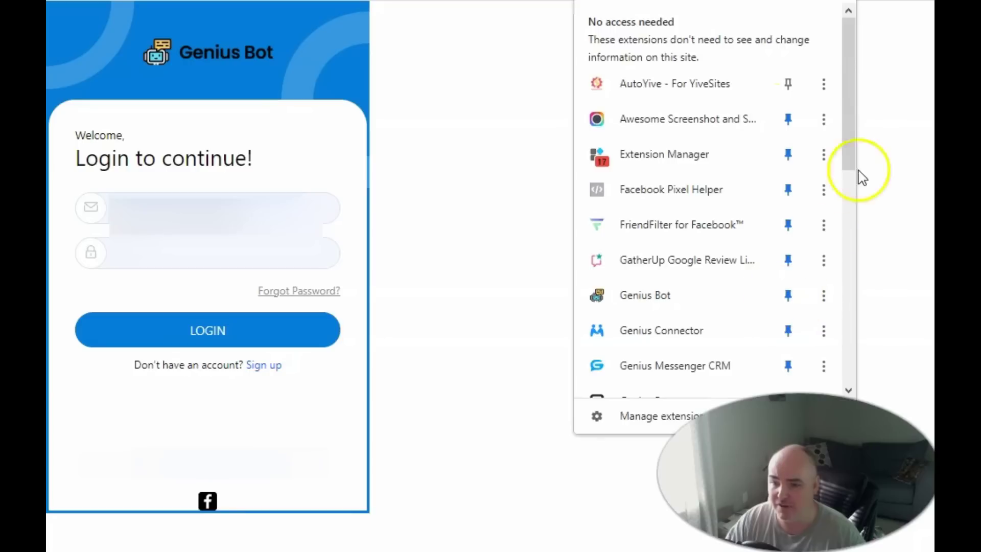
click(845, 1)
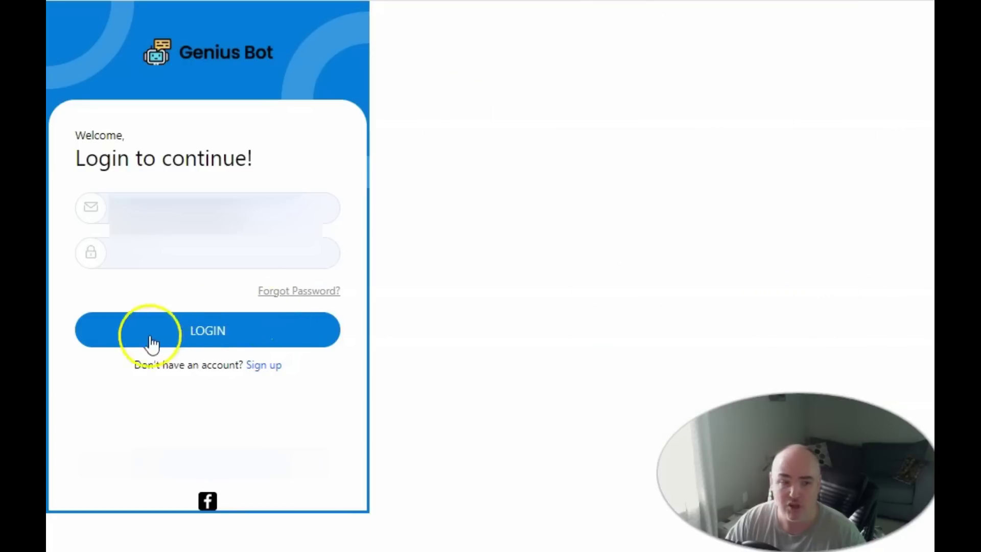
click(176, 338)
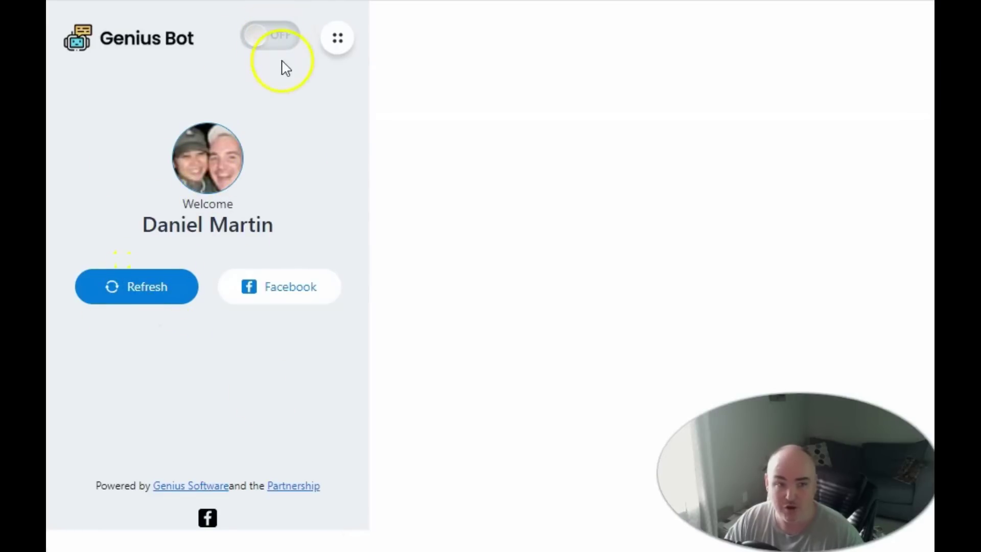
- Go to Genius Bot's Settings from the menu-dots side menu
click(339, 49)
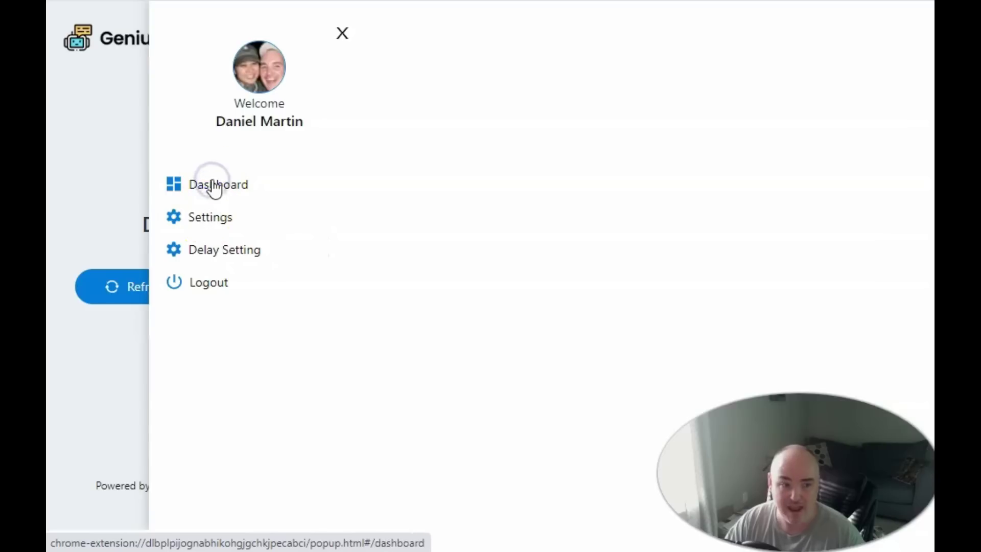
click(203, 219)
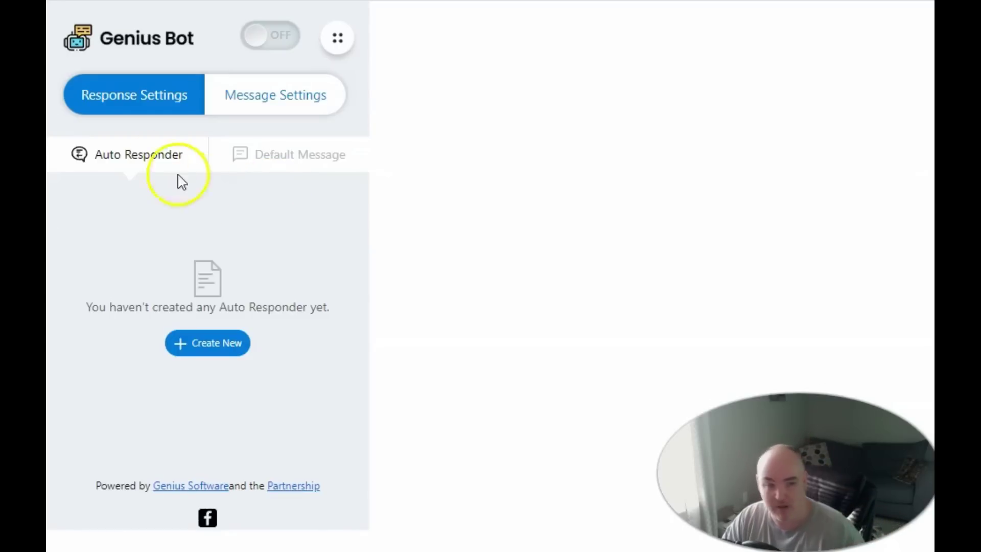
click(153, 154)
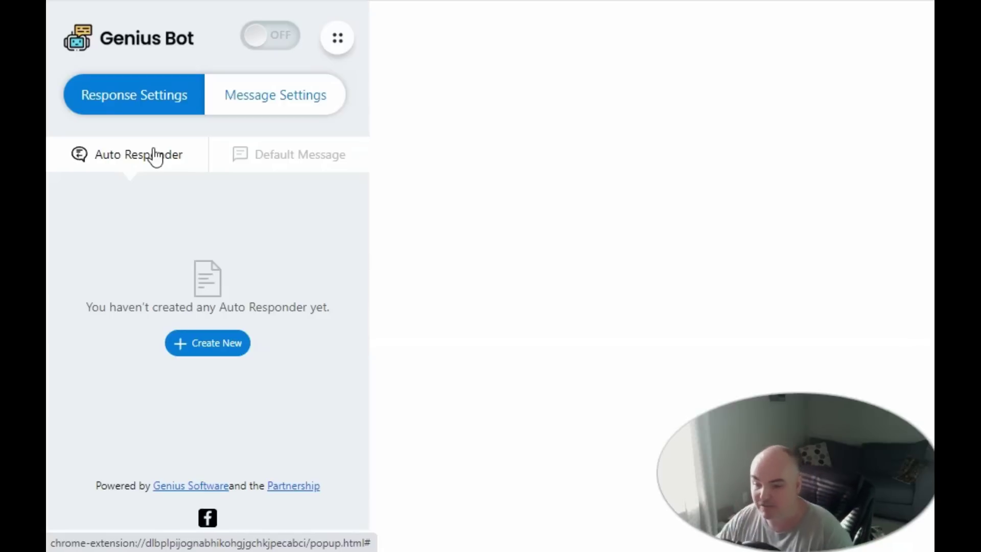
- Browse the Default Message, Auto Responder and Message Settings tabs, then start a new auto responder
click(265, 160)
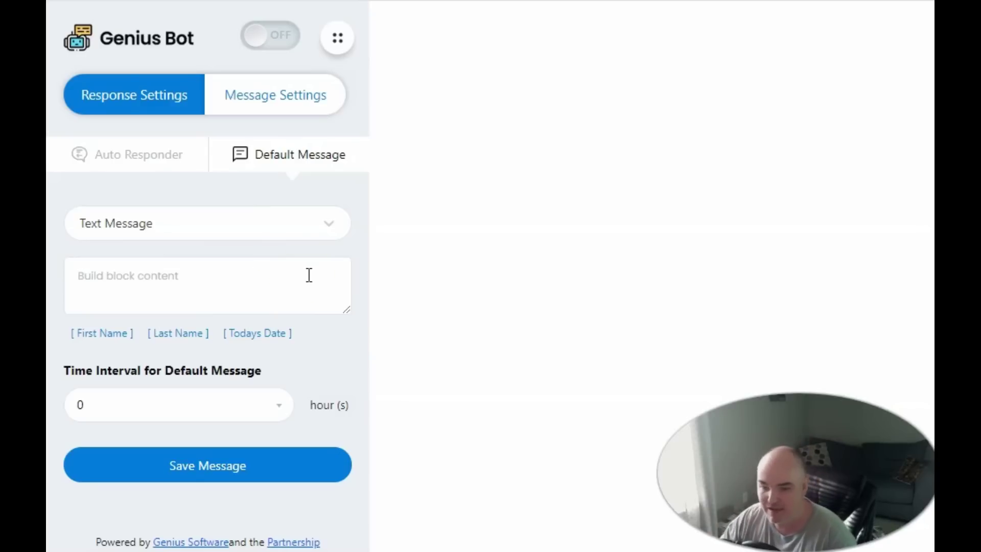
click(131, 160)
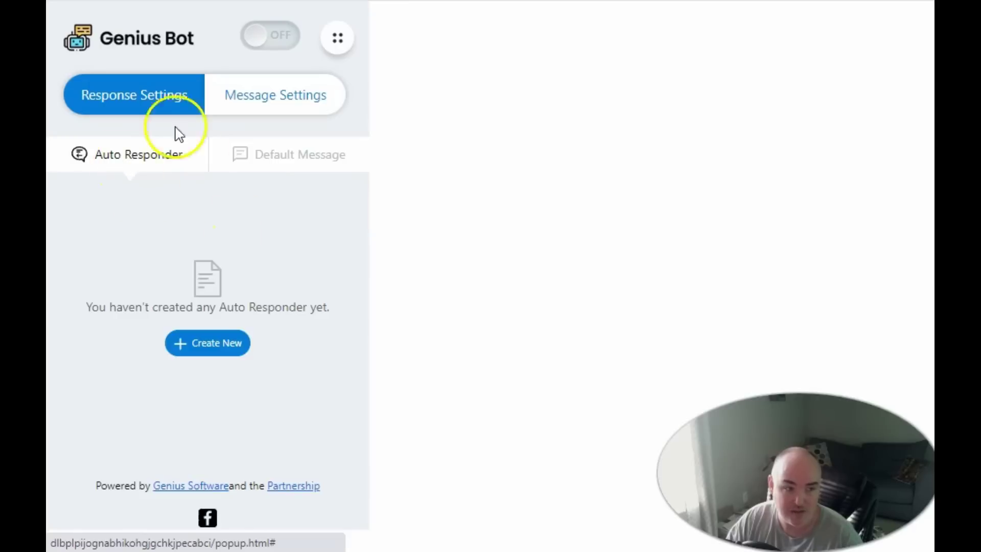
click(275, 97)
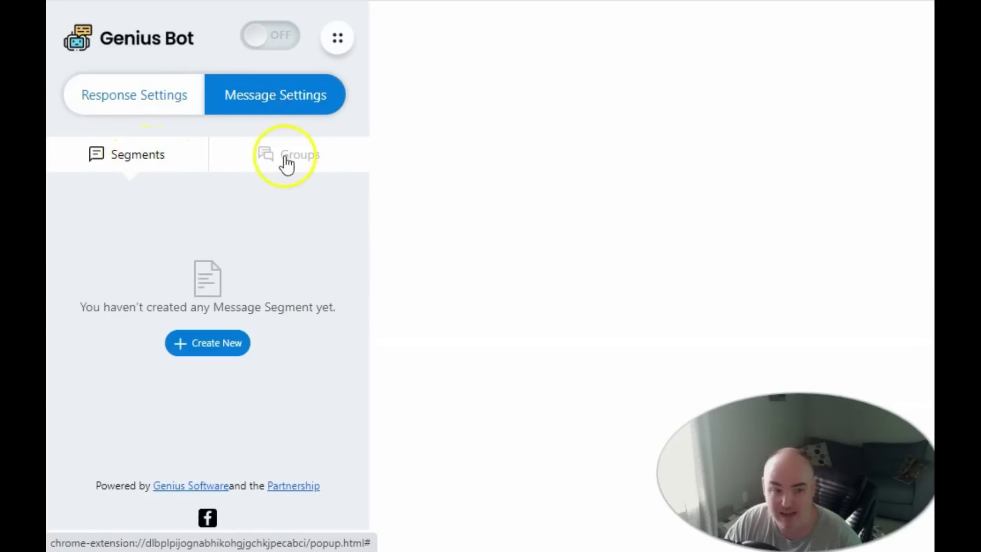
click(185, 102)
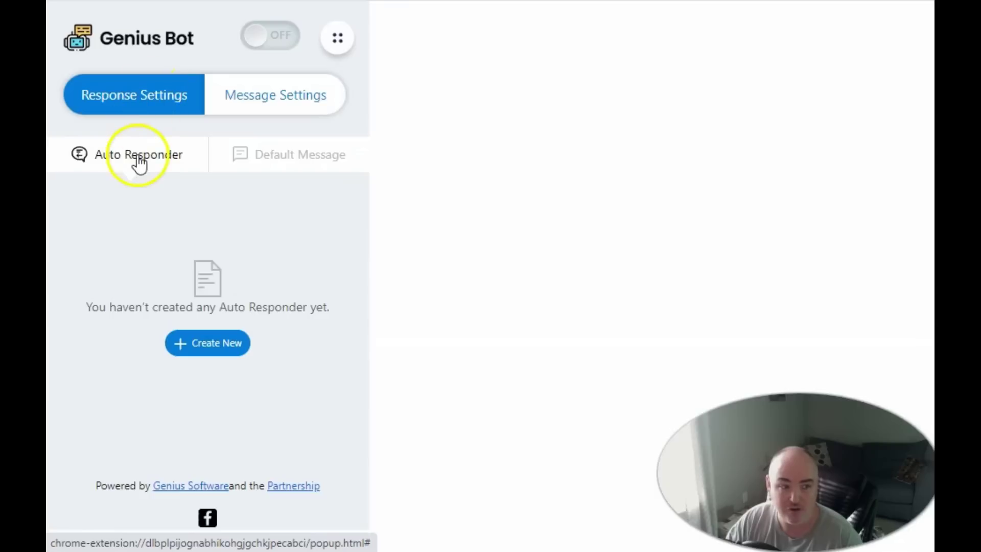
click(208, 352)
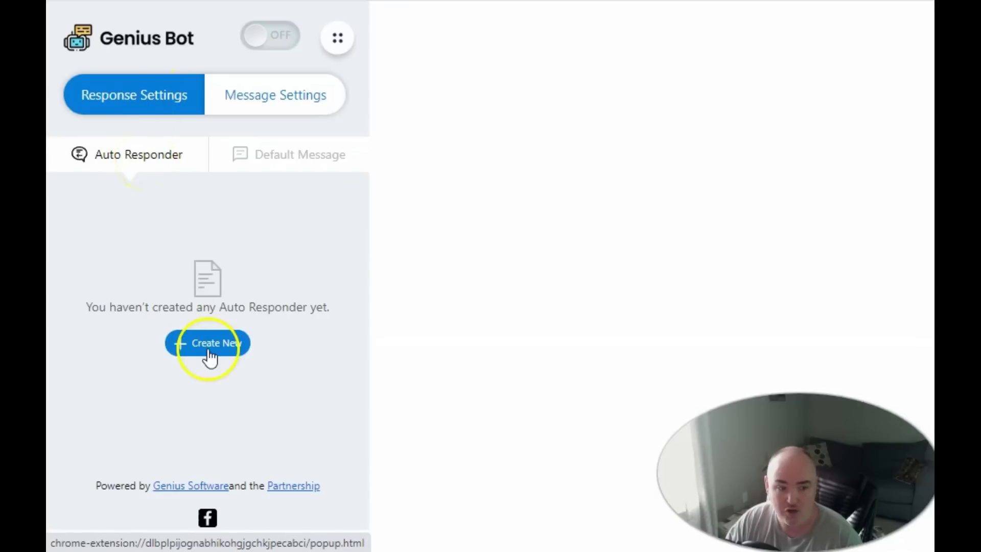
- Keep Text Message as the reply type and name the auto responder crypto
click(202, 352)
scroll(179, 383, down, 4)
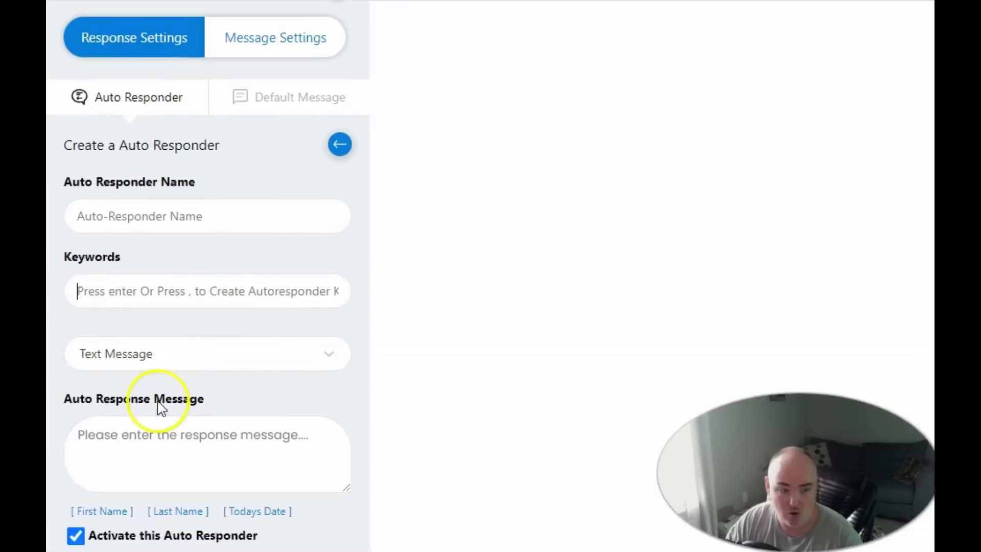
scroll(271, 352, up, 2)
click(214, 295)
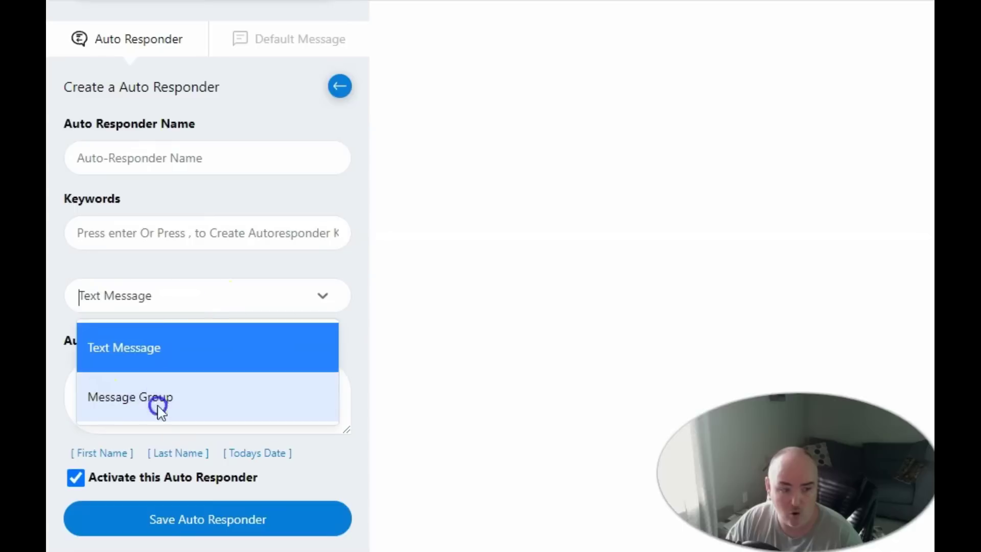
click(256, 347)
click(174, 159)
text(crypto)
click(124, 231)
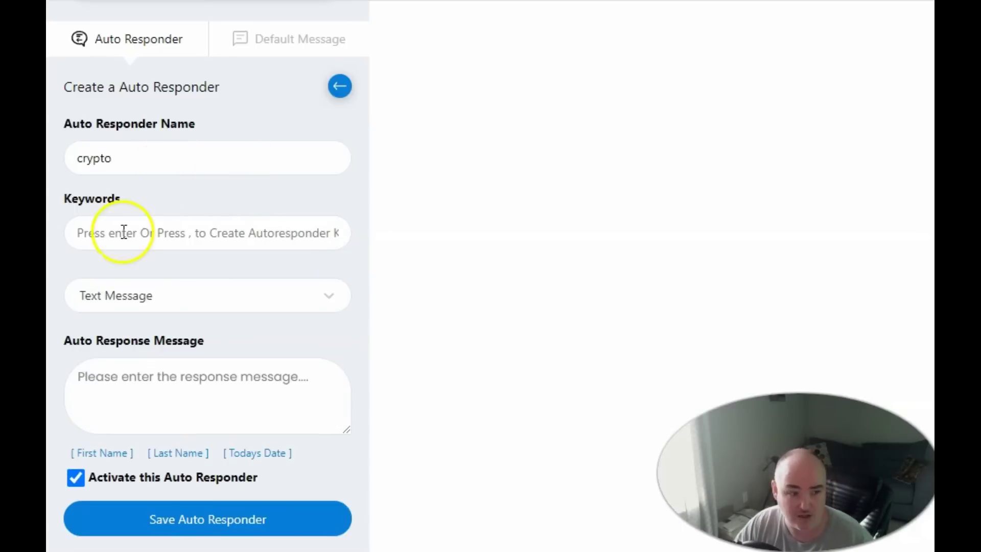
click(118, 162)
double_click(103, 158)
key(ctrl+c)
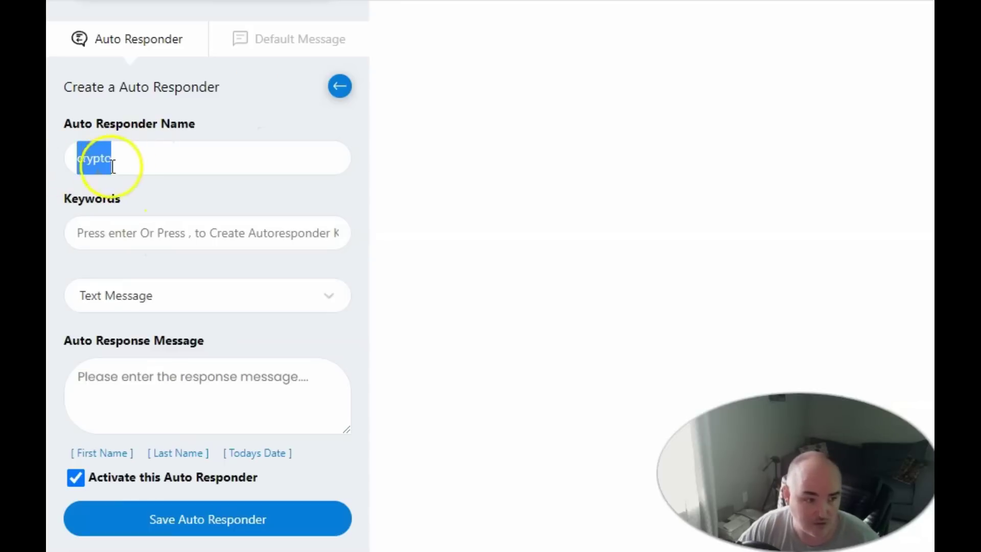
click(134, 295)
- Add the keywords crypto, cryptocurrency, #crypto and #cryptocurrency
click(140, 231)
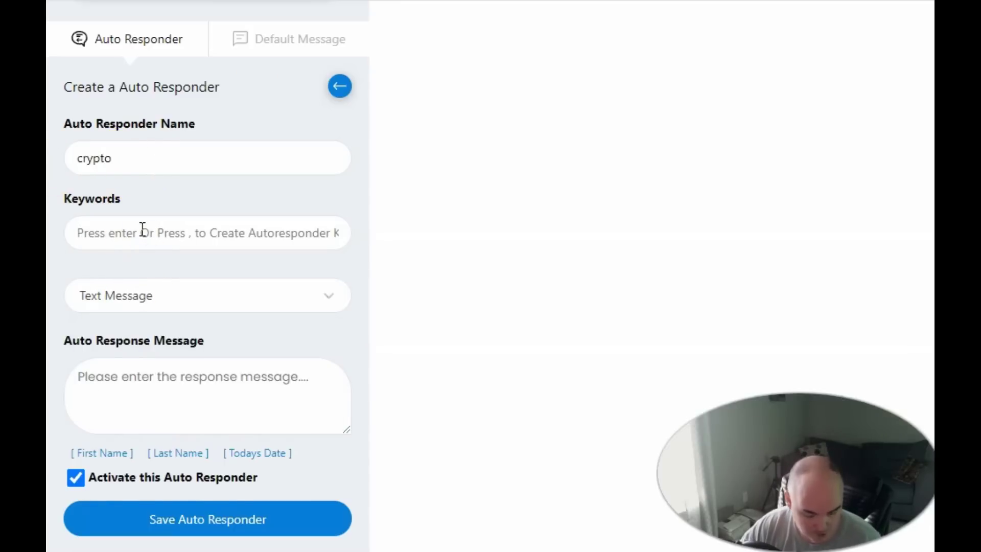
key(ctrl+v)
key(Return)
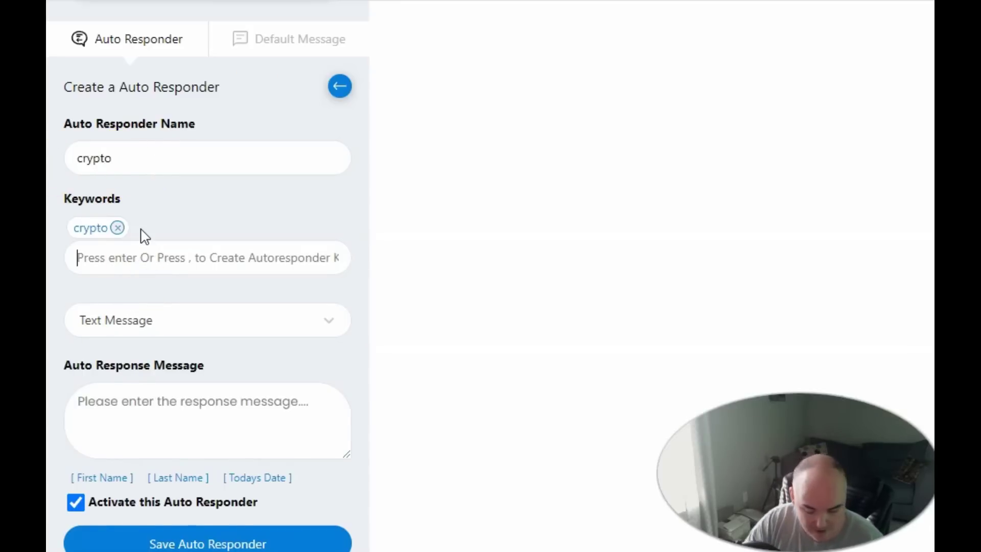
text(crypto)
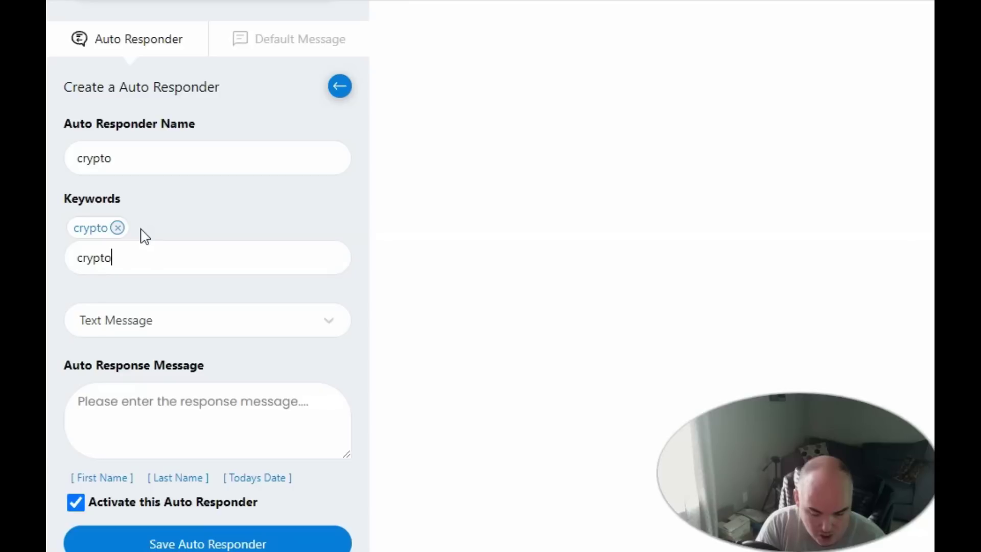
text(currency)
key(Return)
click(238, 249)
text(#crpto)
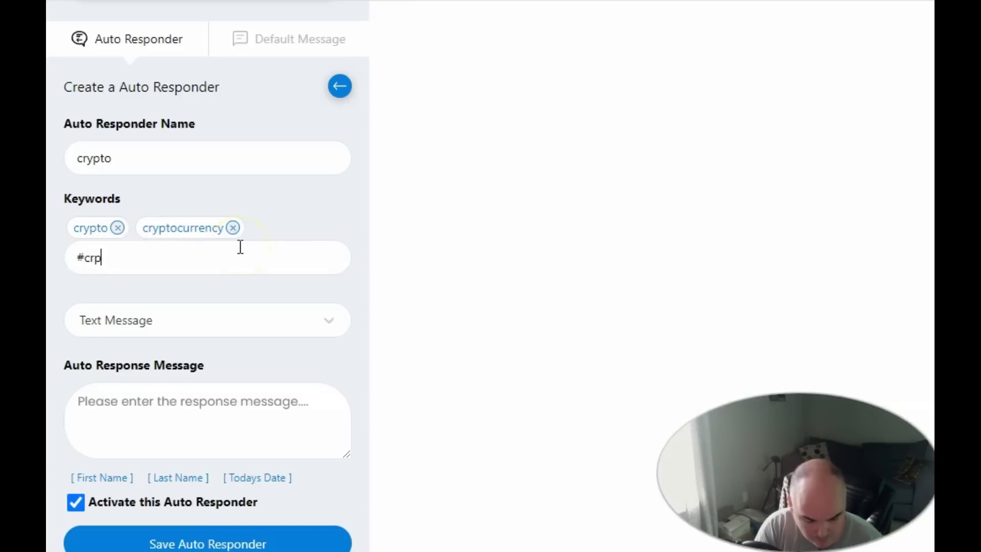
key(BackSpace)
key(BackSpace)
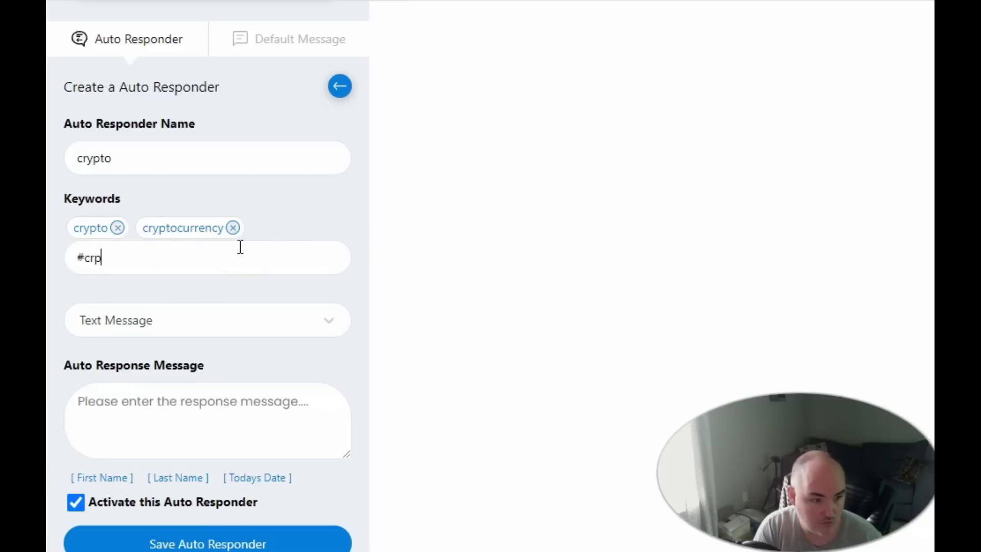
text(pto)
key(Return)
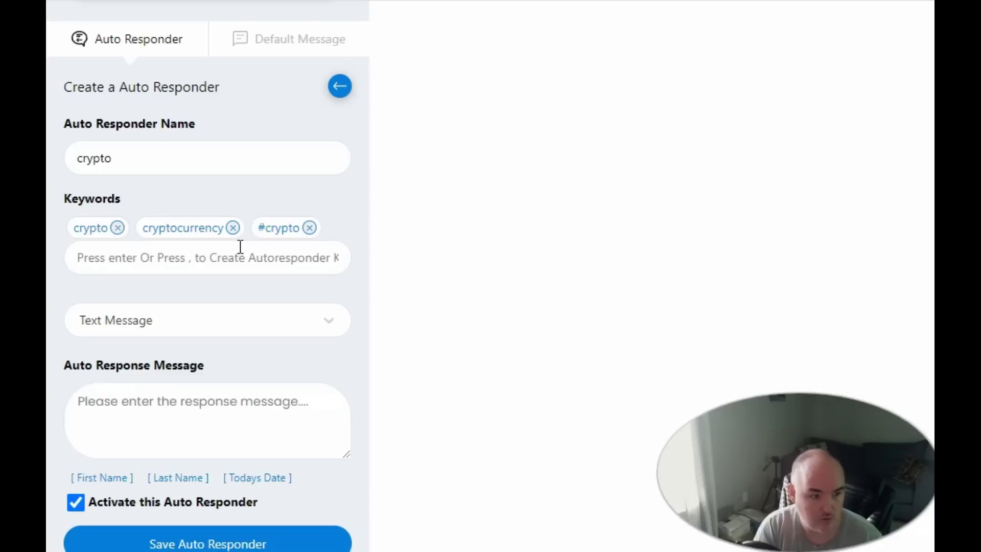
text(#cryptocurrency)
key(Return)
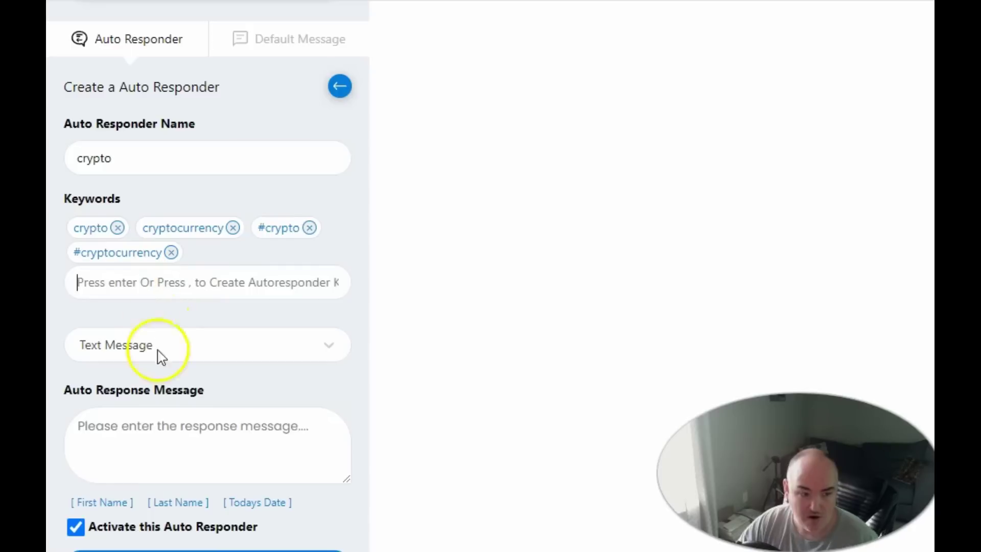
- Paste the prepared reply message and insert the first-name placeholder after thanks
scroll(230, 406, down, 2)
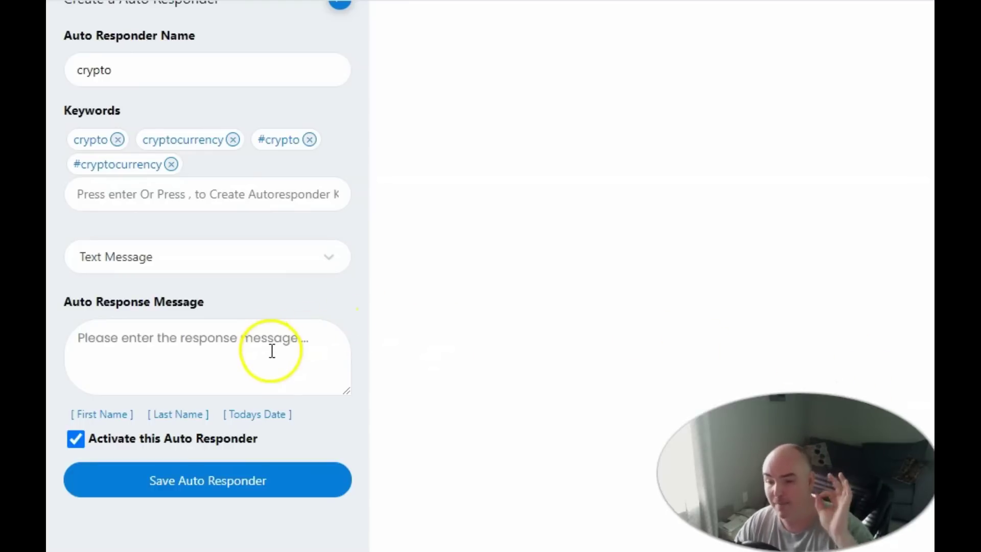
click(140, 335)
key(ctrl+v)
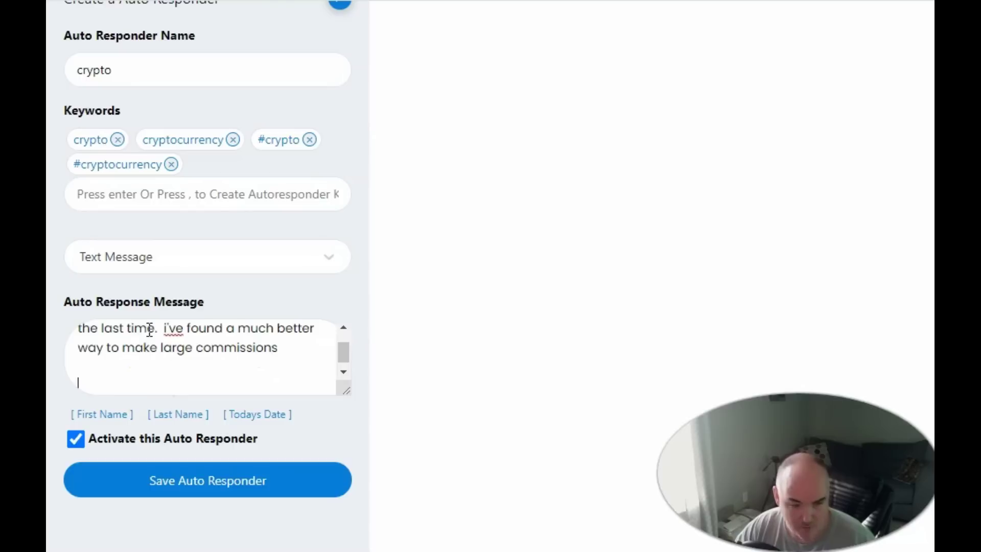
scroll(202, 354, up, 2)
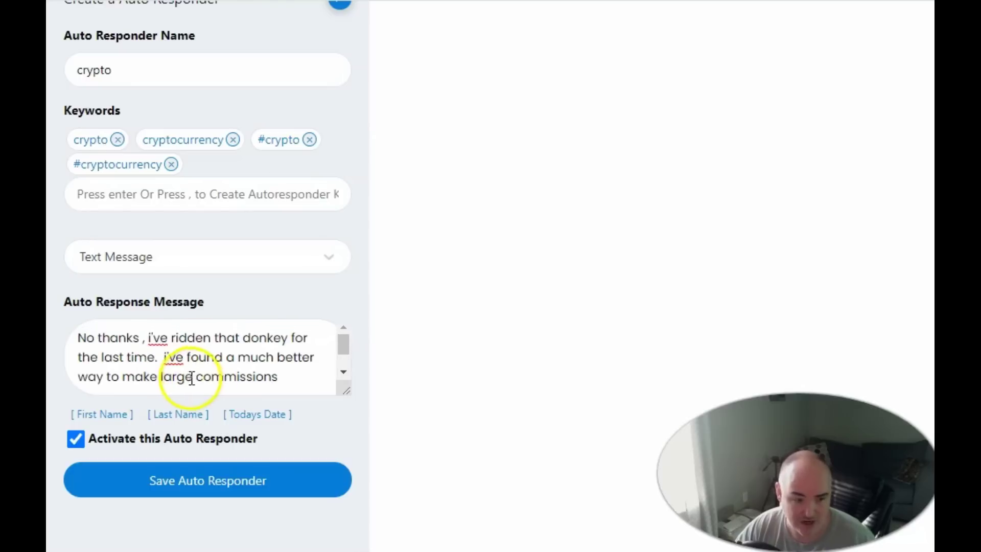
click(140, 339)
click(102, 414)
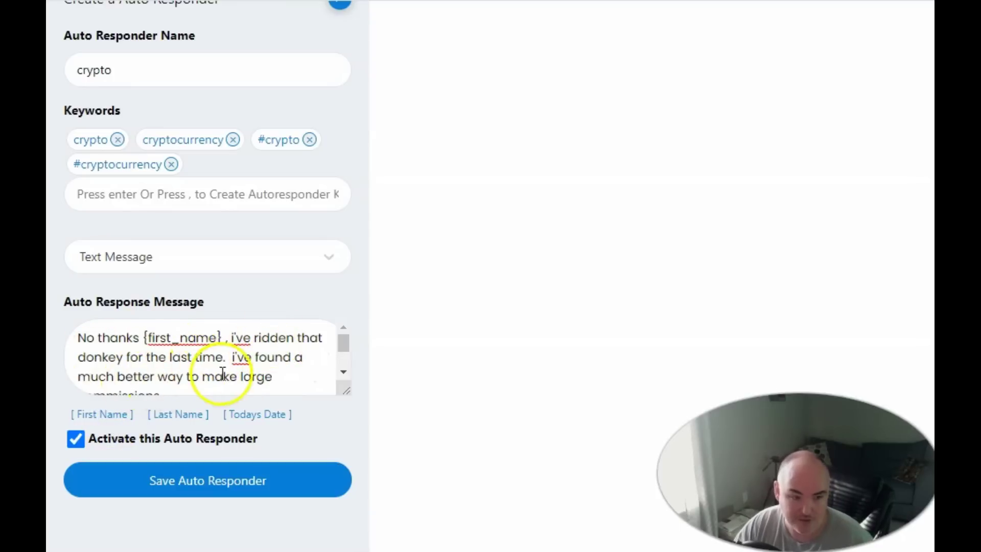
- Add a full stop after commissions and save the crypto auto responder
scroll(225, 367, down, 2)
scroll(225, 365, up, 2)
scroll(193, 358, down, 2)
click(189, 339)
text(.)
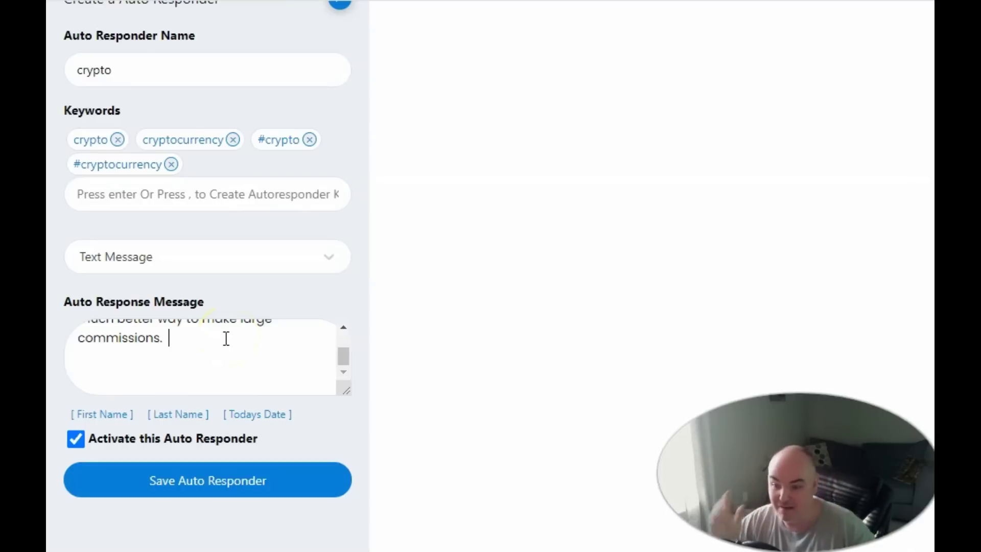
click(170, 482)
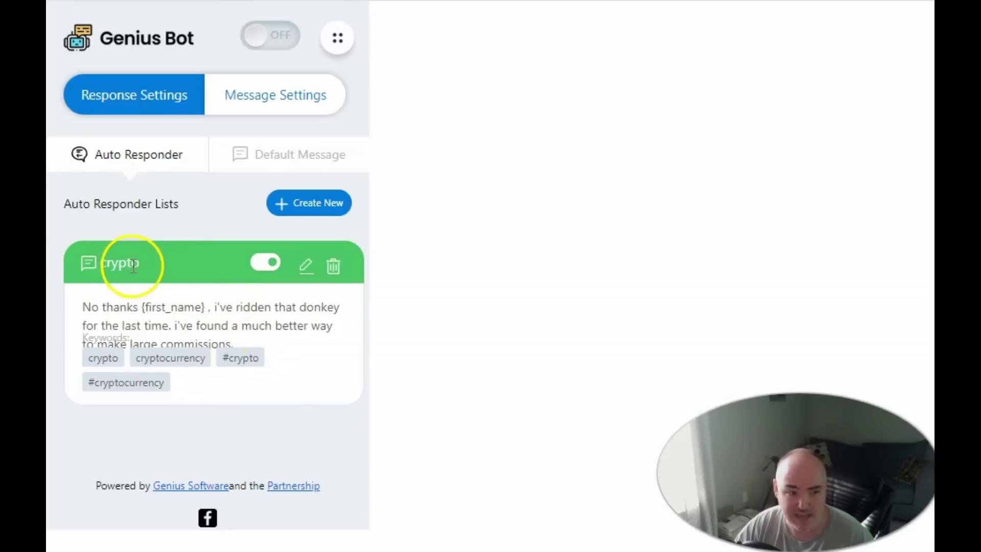
click(306, 265)
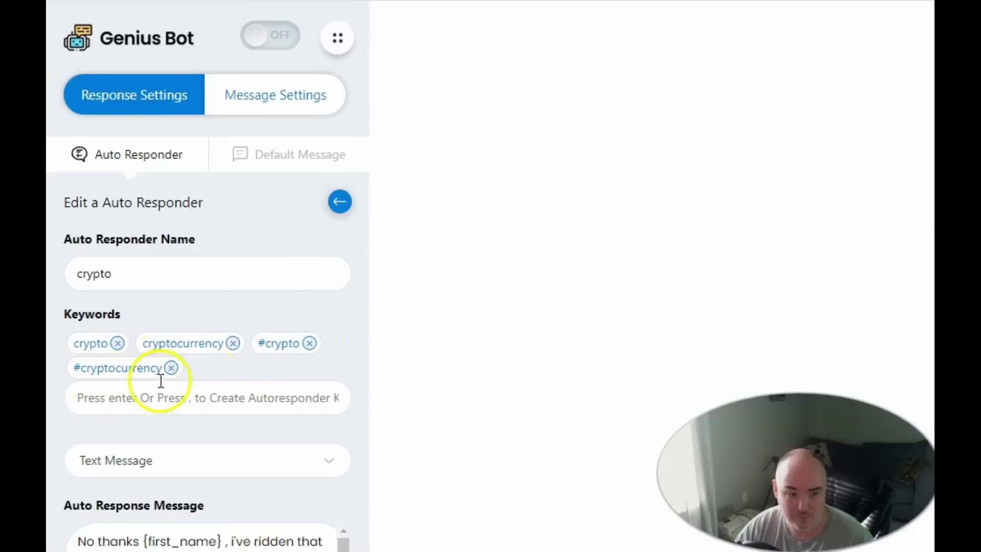
scroll(262, 335, down, 3)
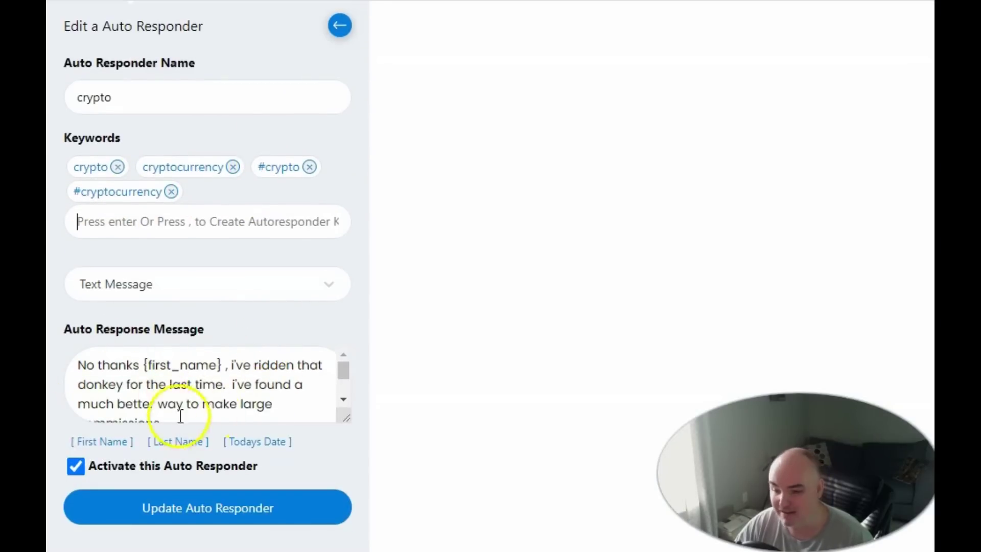
scroll(272, 387, down, 1)
scroll(272, 387, up, 2)
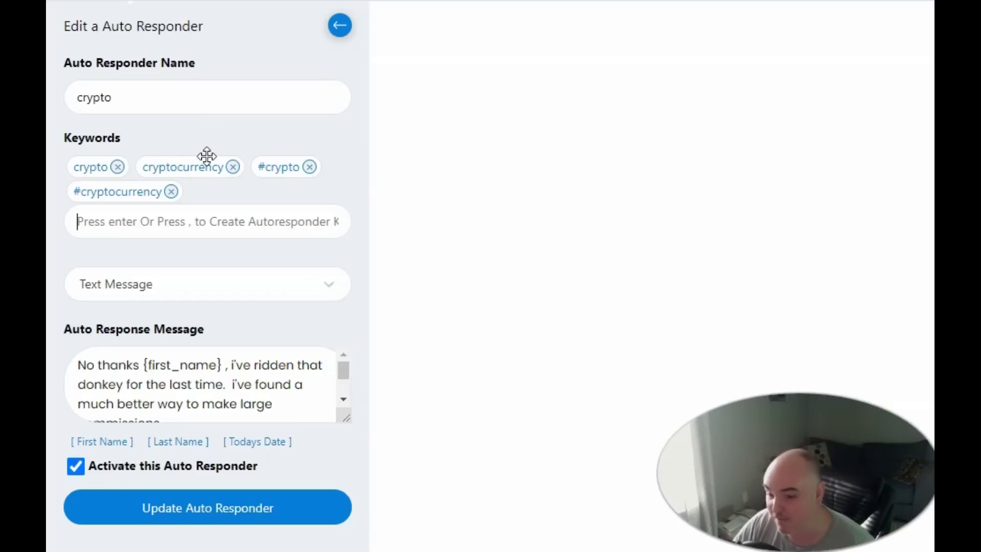
click(208, 511)
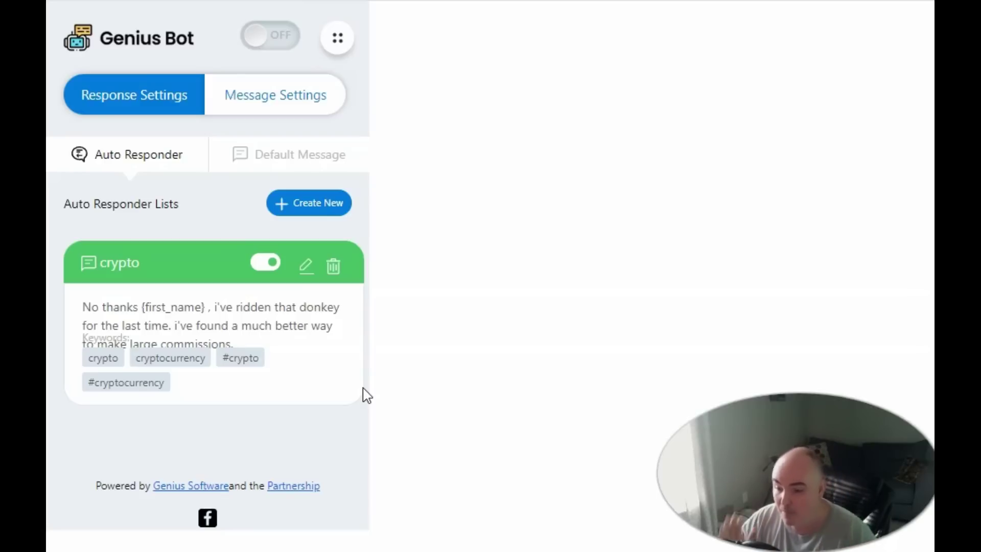
- Go to the Message Settings tab to view the empty Segments list
click(273, 96)
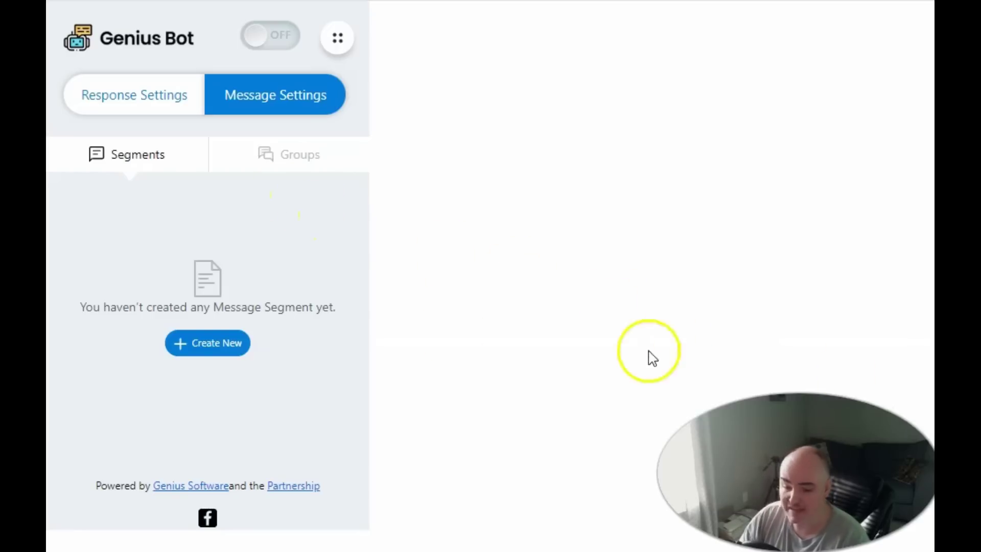
- Start a new segment titled Greeting with a first block 'hi {first_name}'
click(223, 354)
click(131, 268)
text(Greeting)
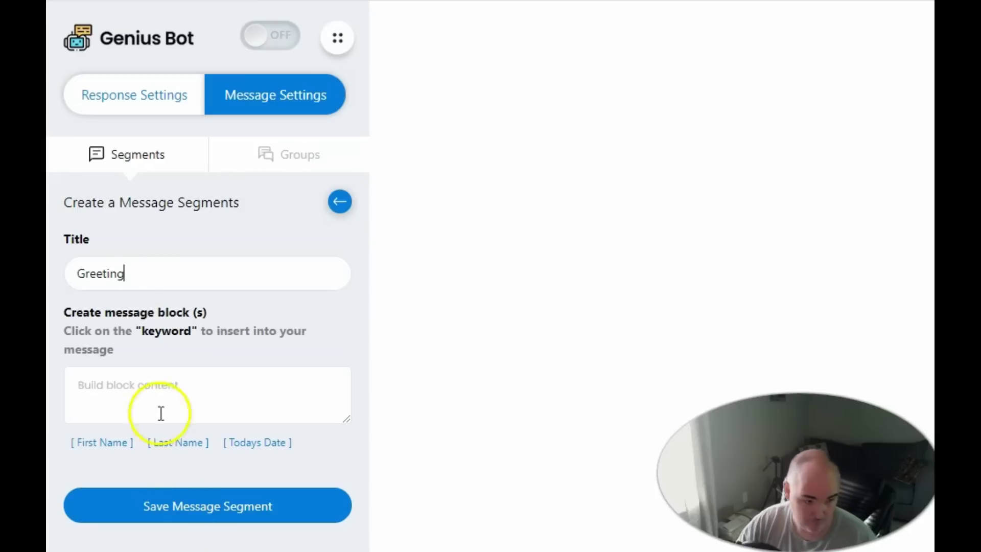
click(140, 385)
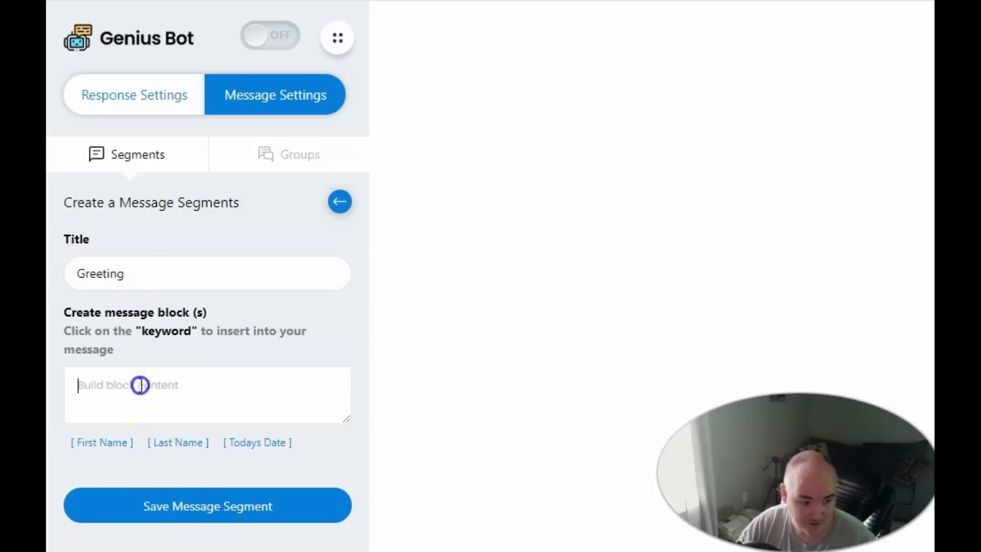
text(H)
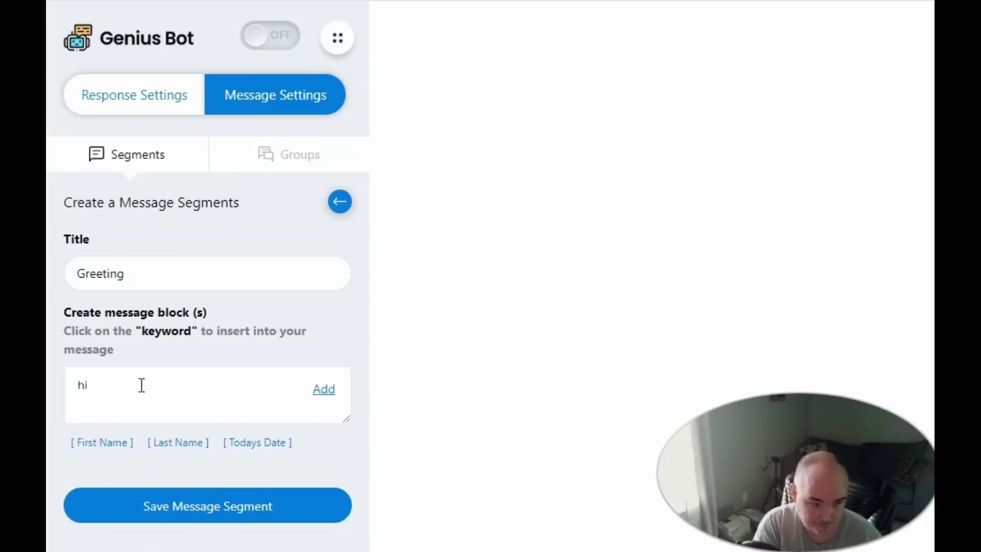
text(i)
click(102, 442)
click(323, 388)
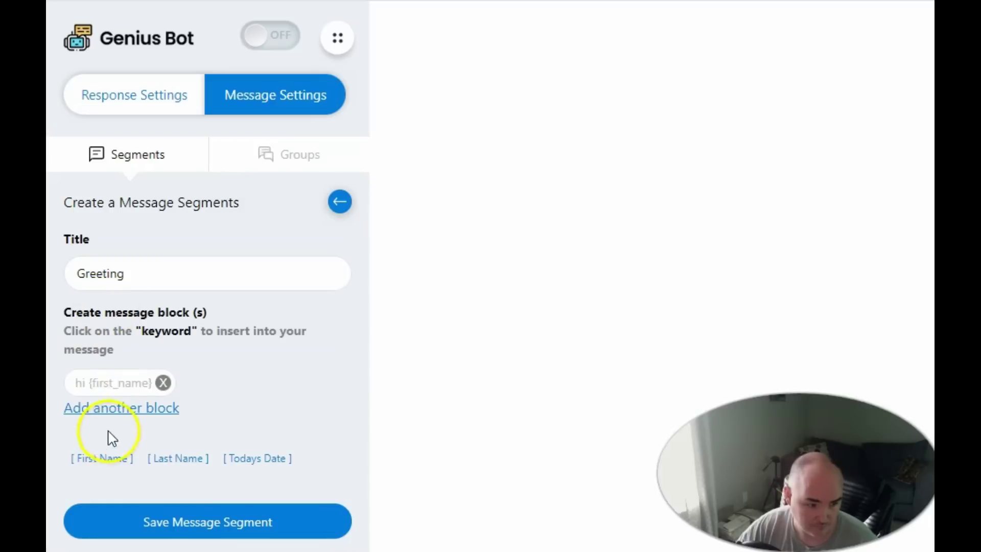
- Add the blocks 'hello {first_name}' and 'greeting {first_name}'
click(119, 409)
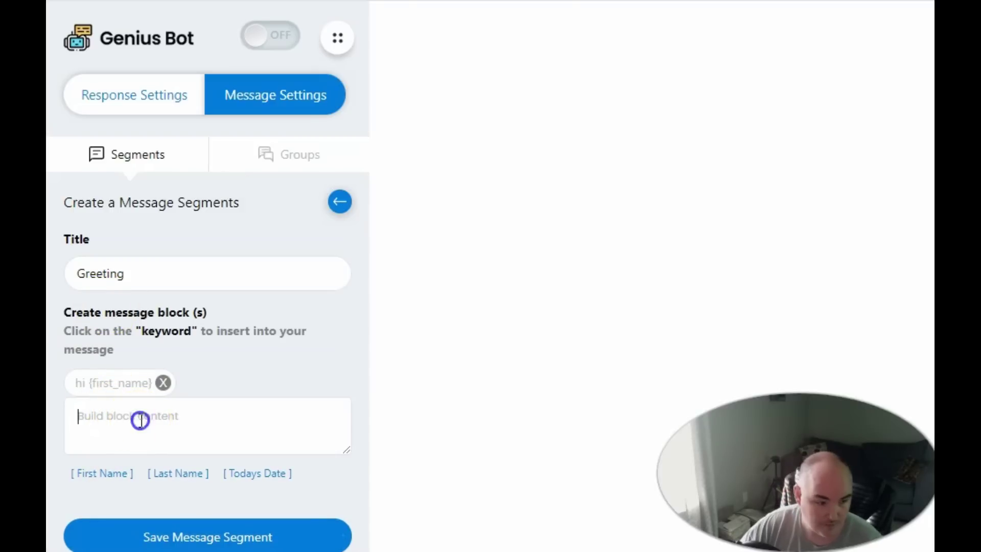
text(hello)
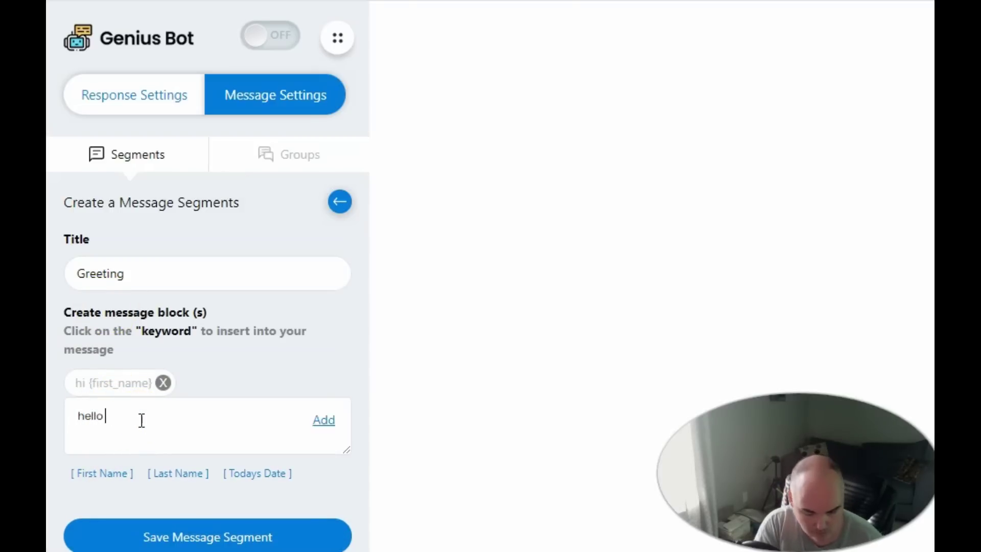
click(100, 474)
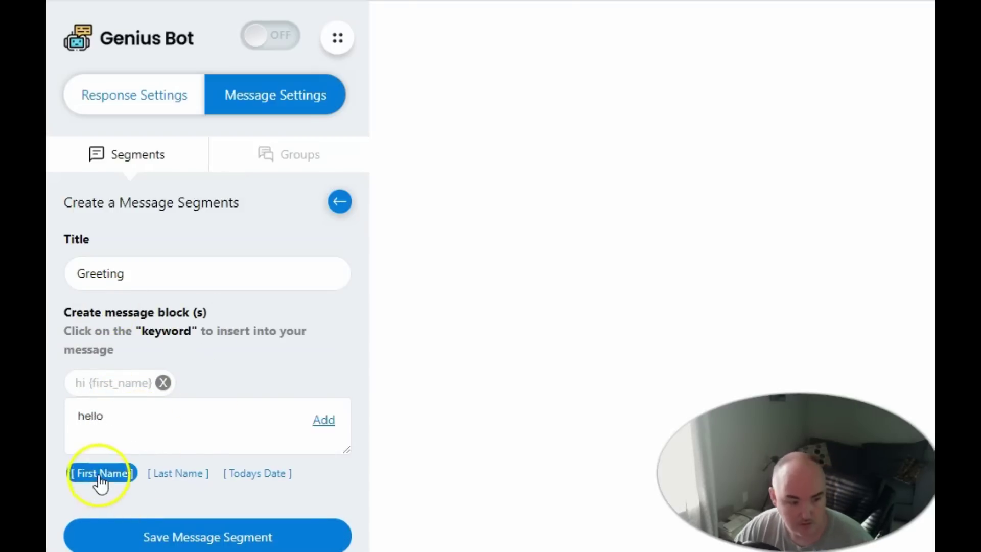
click(317, 428)
click(122, 409)
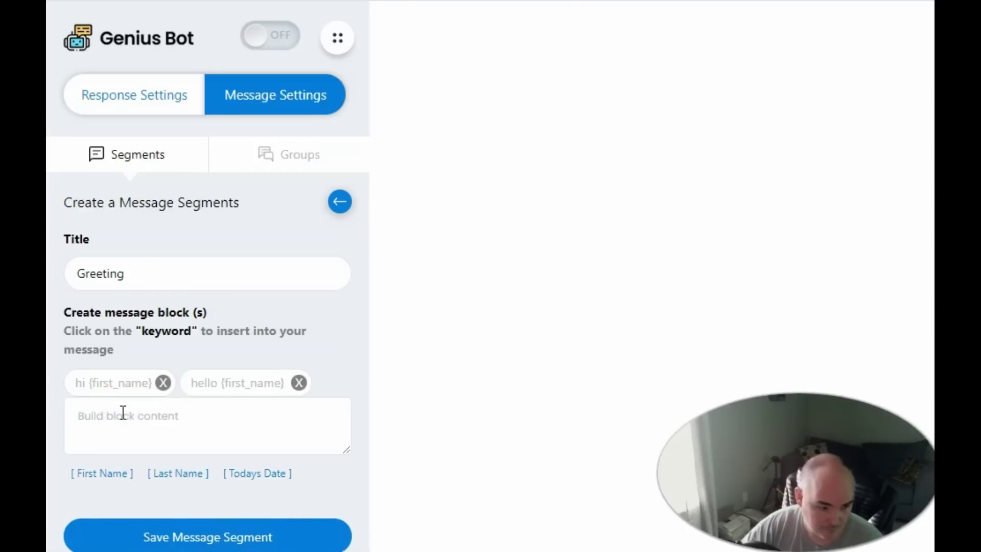
text(greeting)
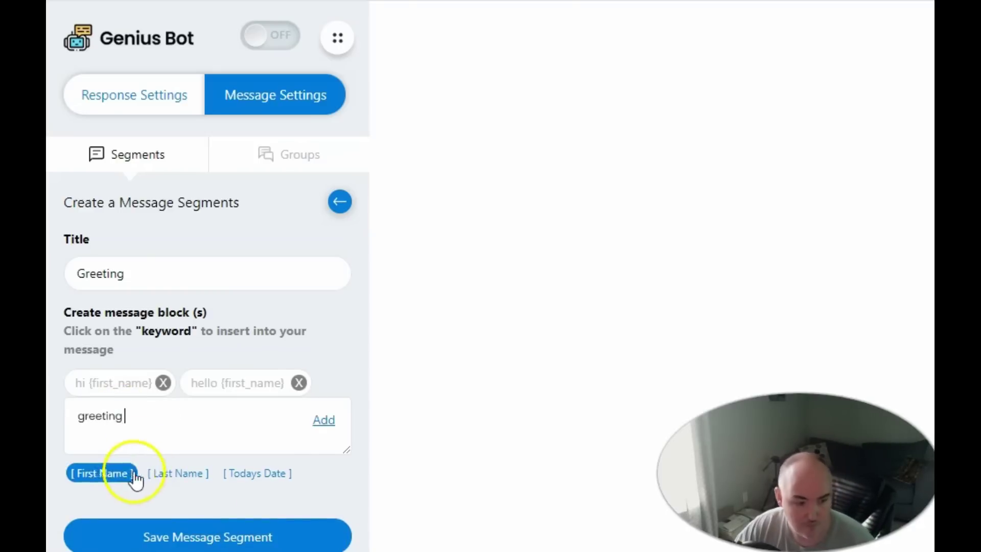
click(128, 474)
click(323, 421)
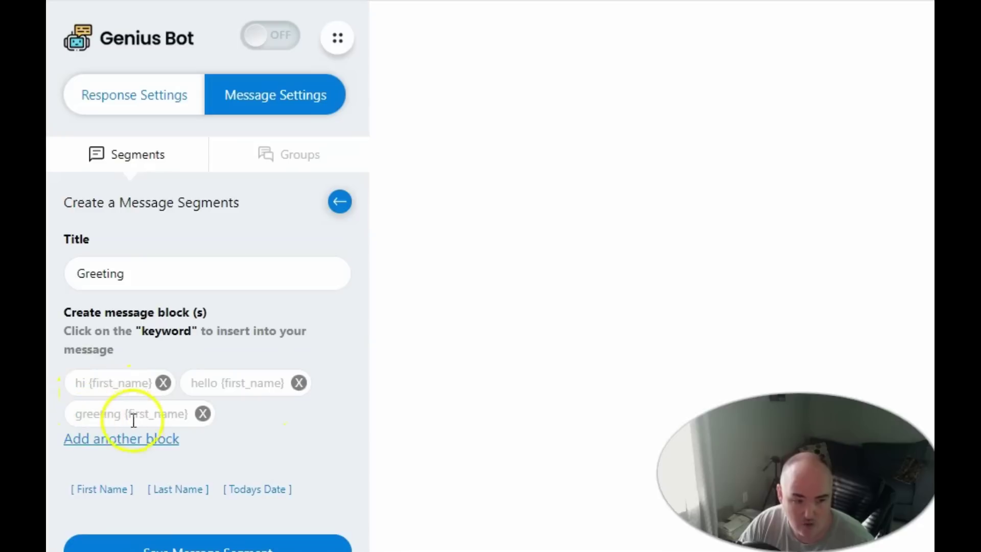
- Replace the 'greeting {first_name}' block with 'greetings {first_name}'
click(203, 413)
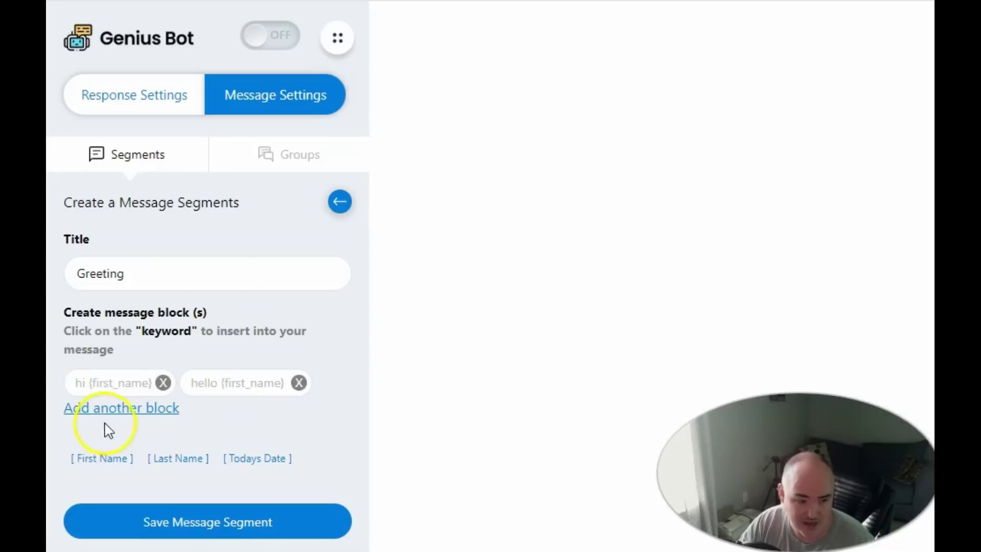
click(109, 408)
click(194, 424)
text(greetings)
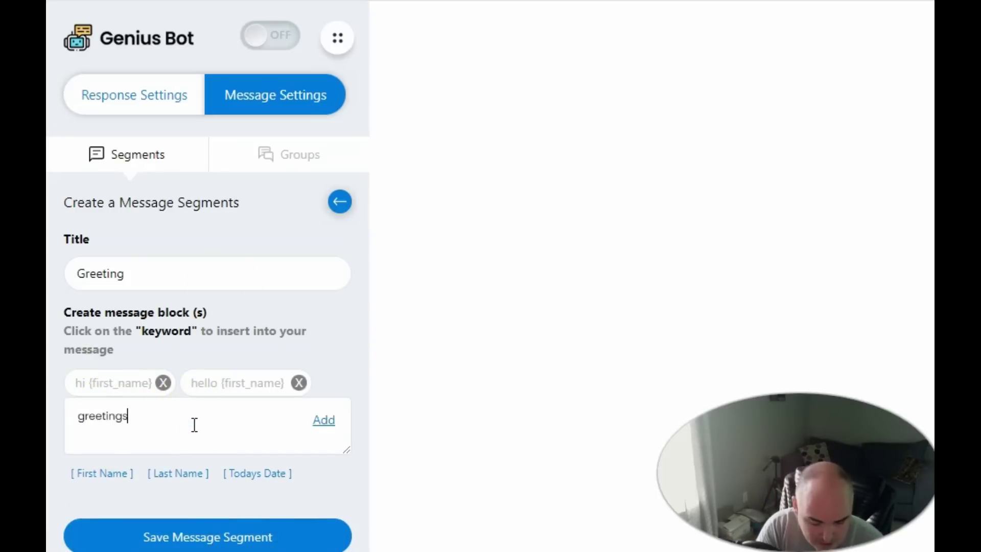
click(102, 473)
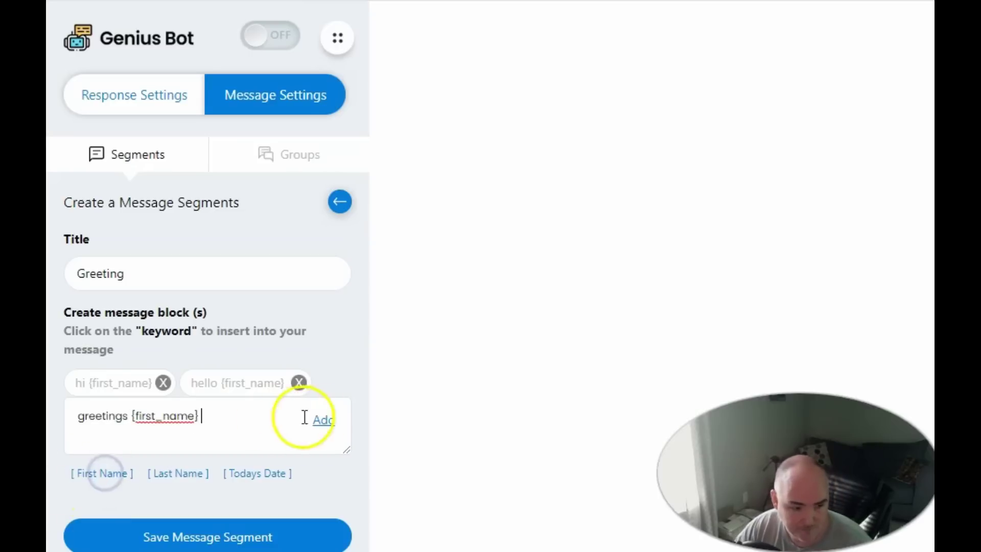
click(324, 419)
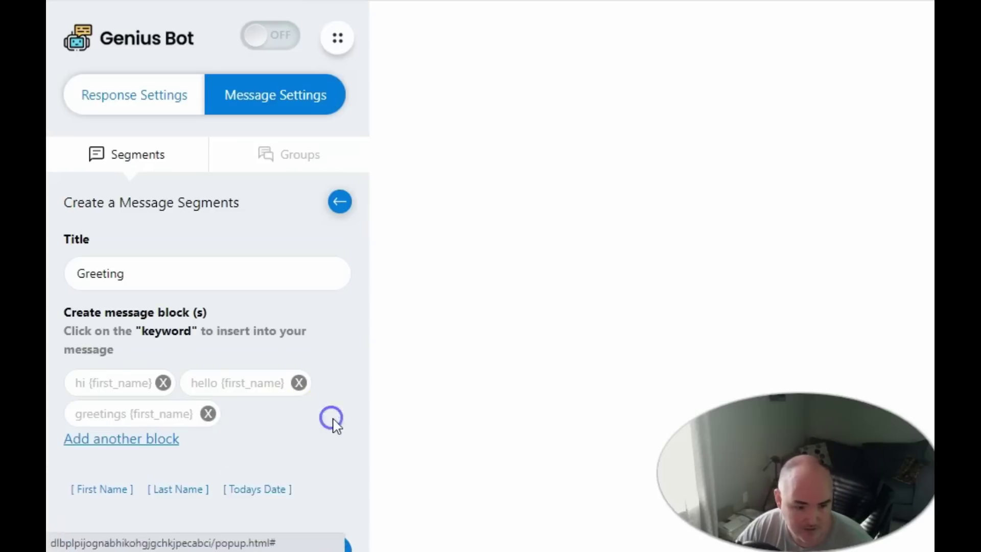
- Add 'howdy {first_name}' and 'good day {first_name}' blocks, then save the Greeting segment
click(132, 439)
text(ho)
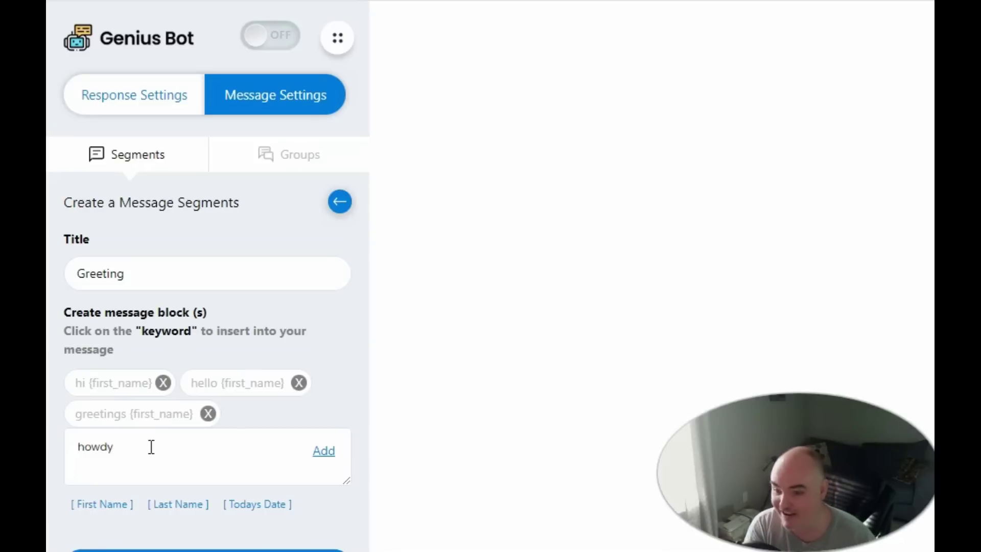
text(wdy)
click(129, 505)
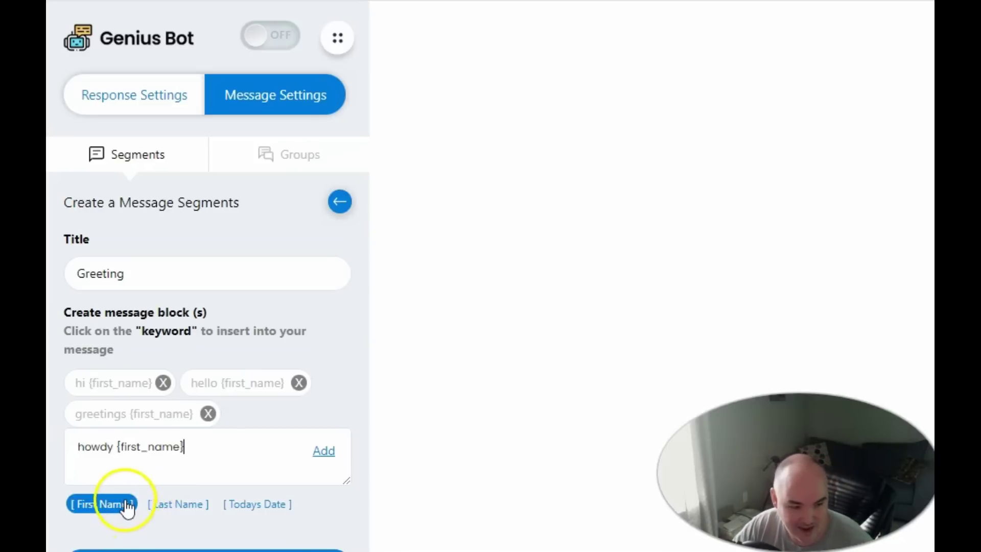
click(326, 451)
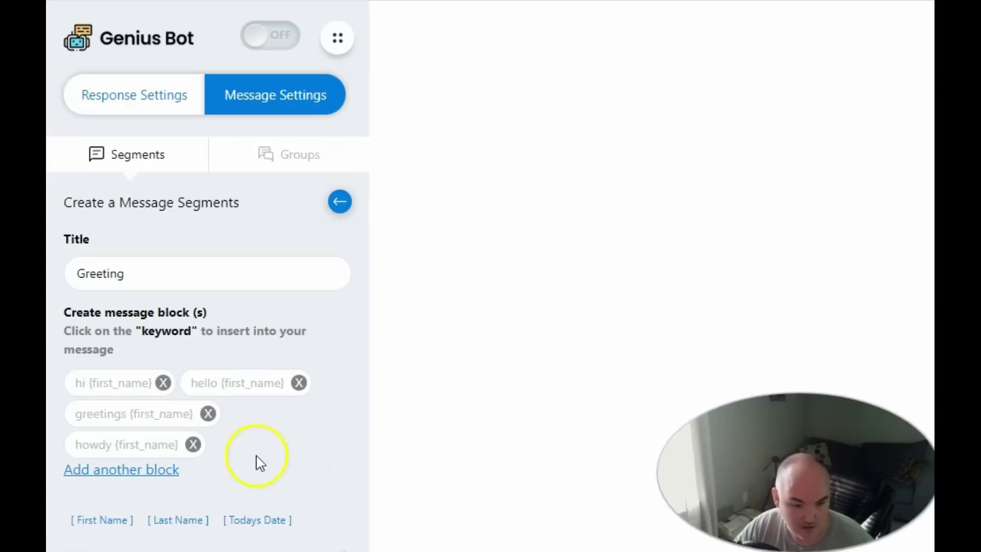
click(135, 469)
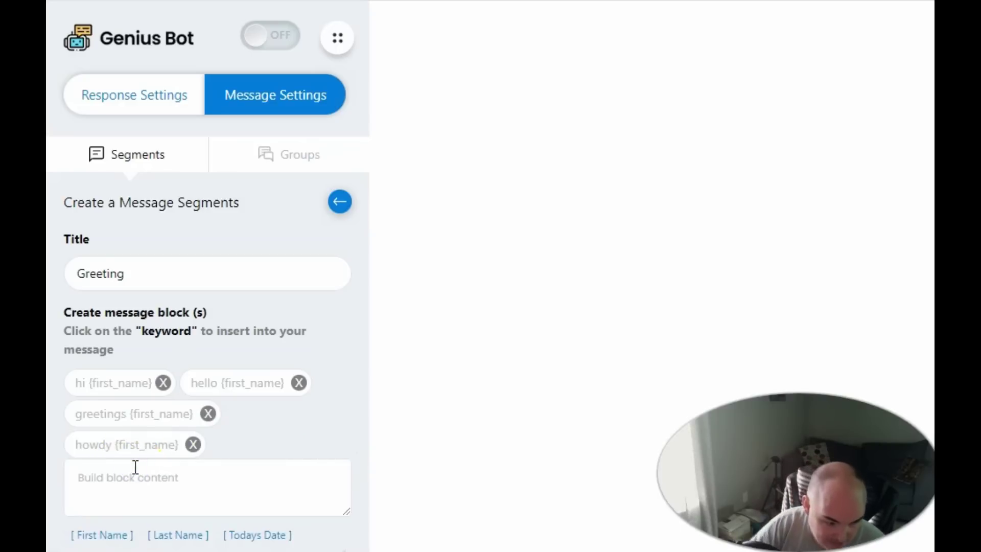
click(114, 475)
text(good day)
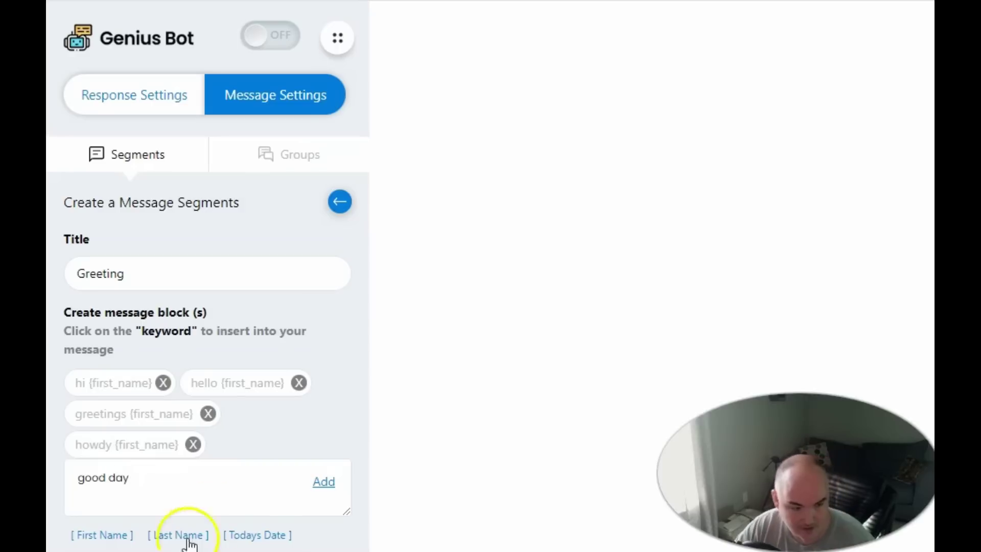
click(119, 534)
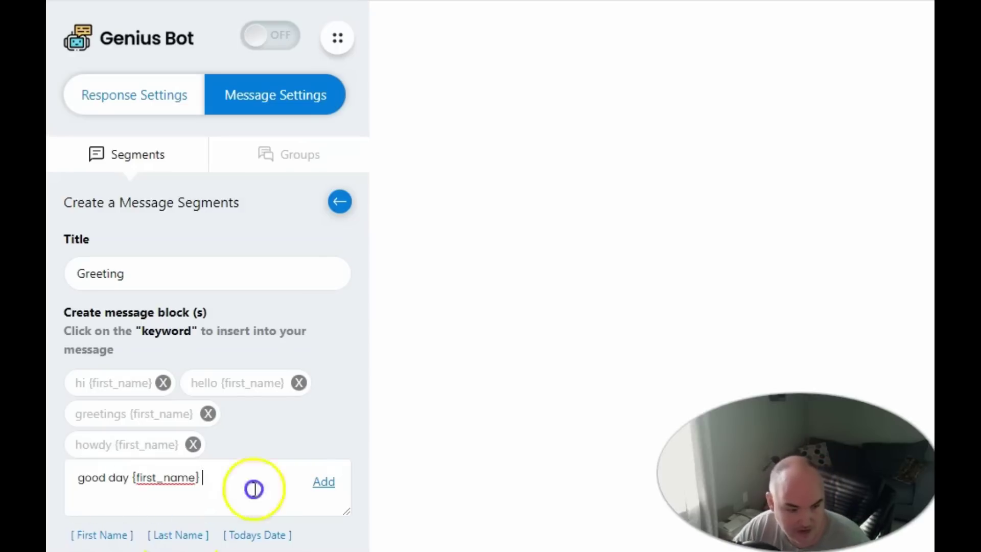
click(325, 487)
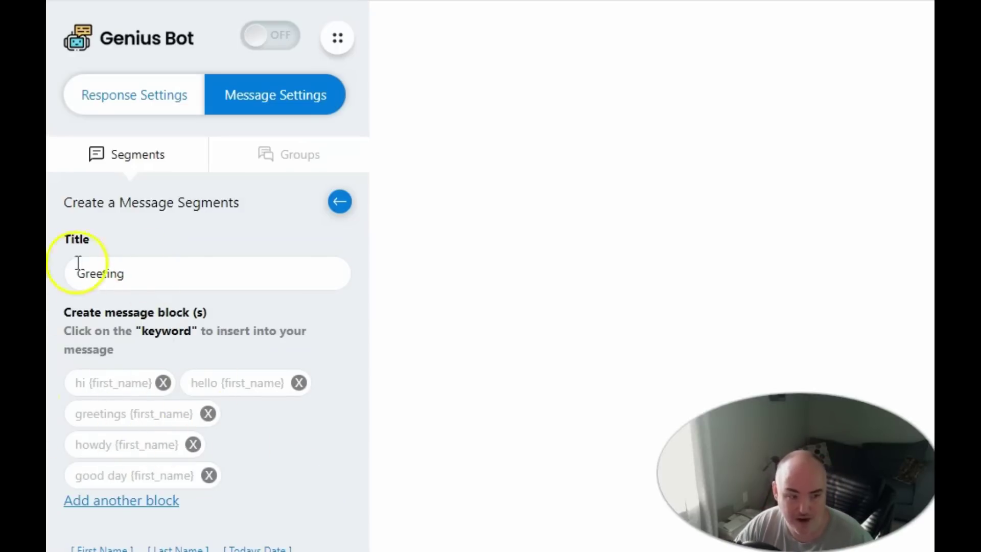
scroll(526, 377, down, 3)
click(236, 442)
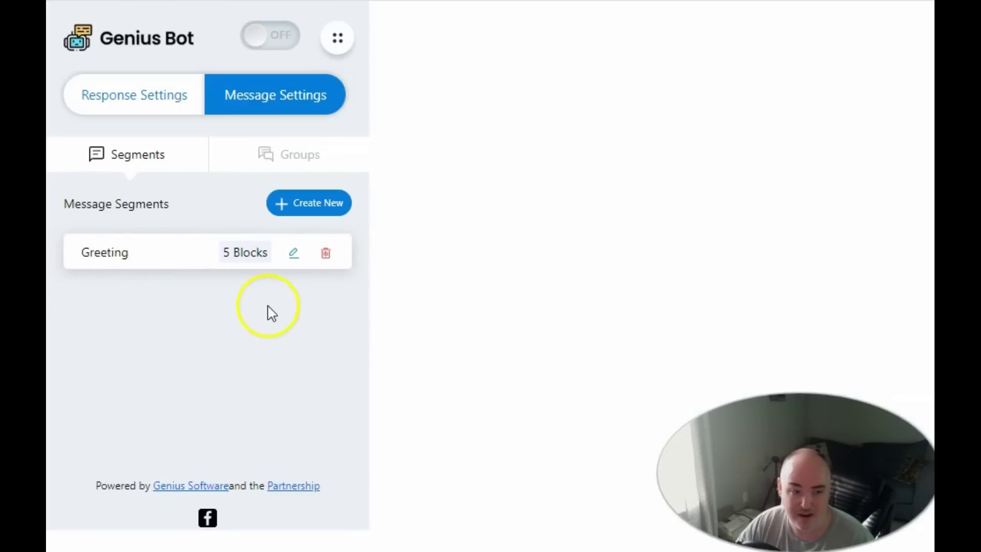
- Dismiss the Well Done popup and start another new message segment
click(125, 153)
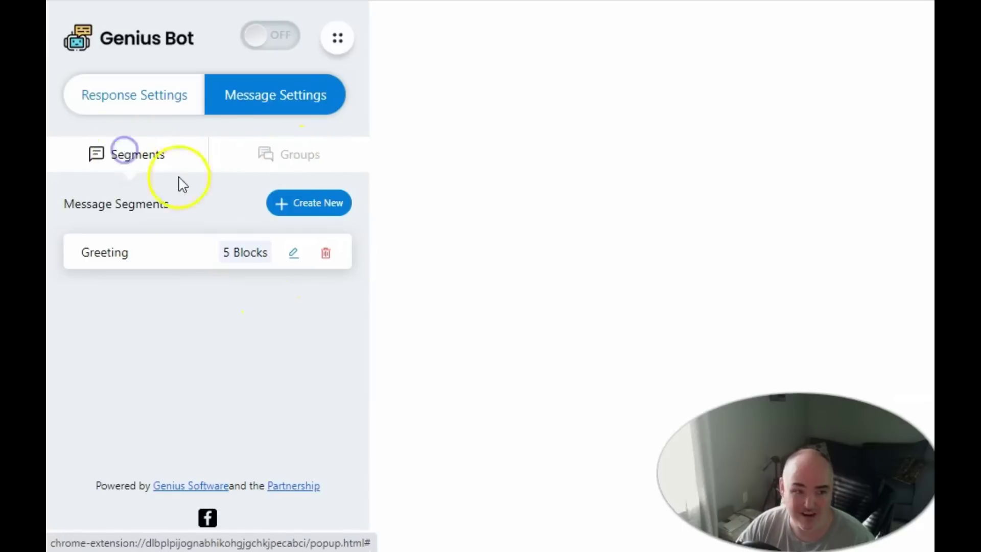
click(306, 207)
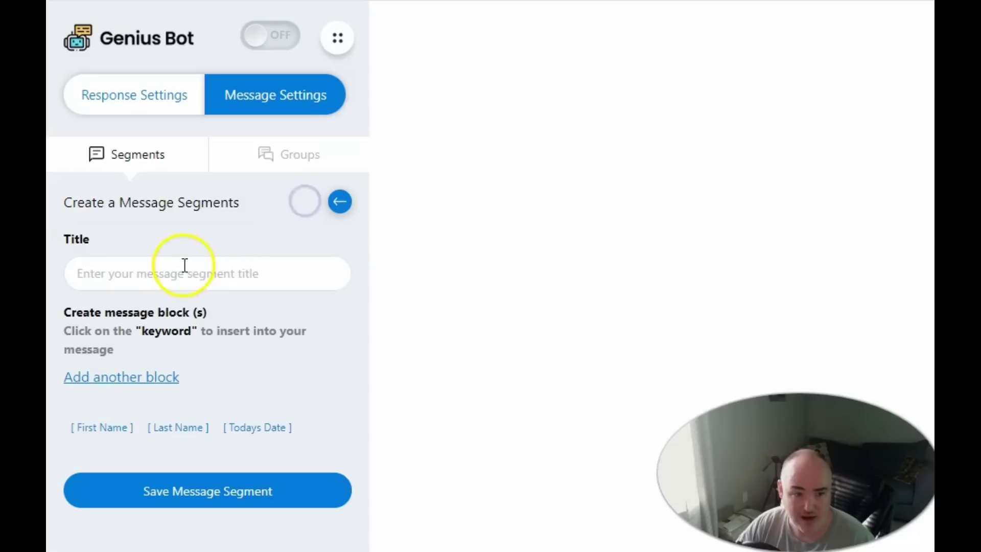
- Title the segment Crypto and paste the opening and large-commissions sentences into a block
click(185, 276)
text(q)
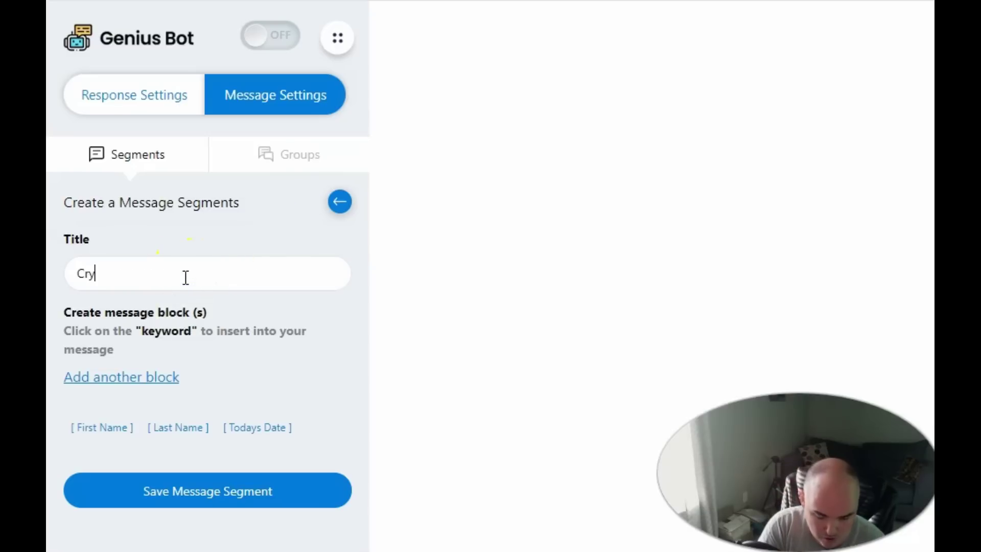
text(rypto)
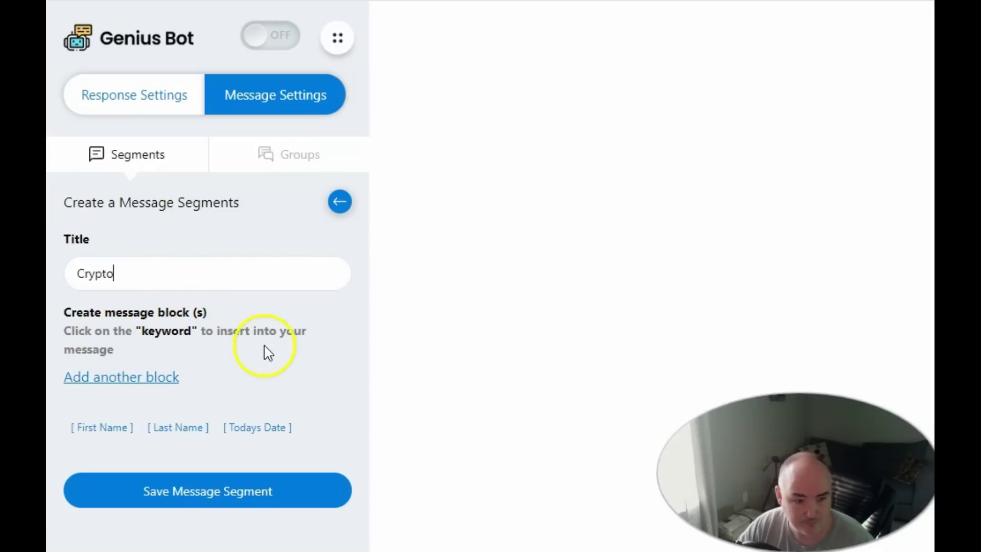
click(154, 378)
click(160, 385)
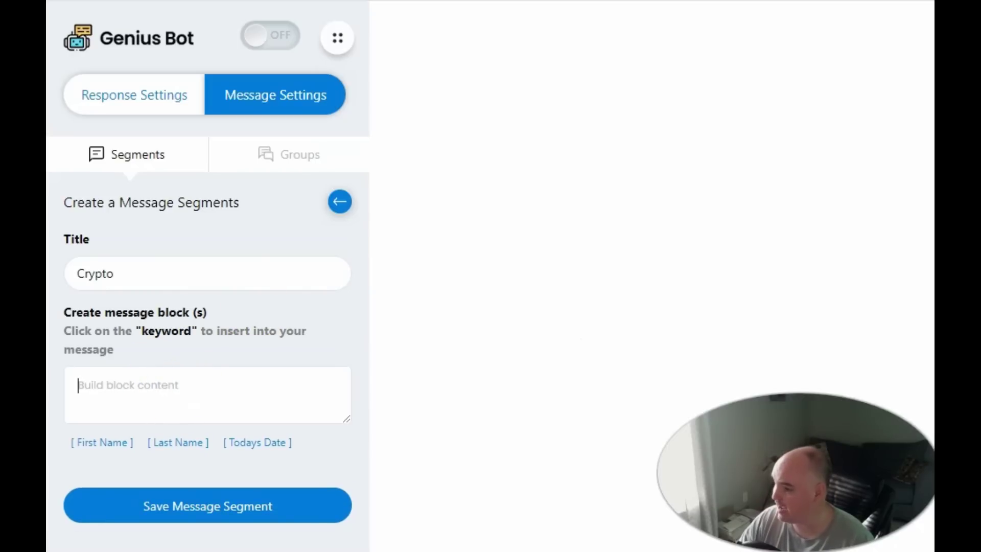
text(No thanks , i've ridden that donkey for the last time)
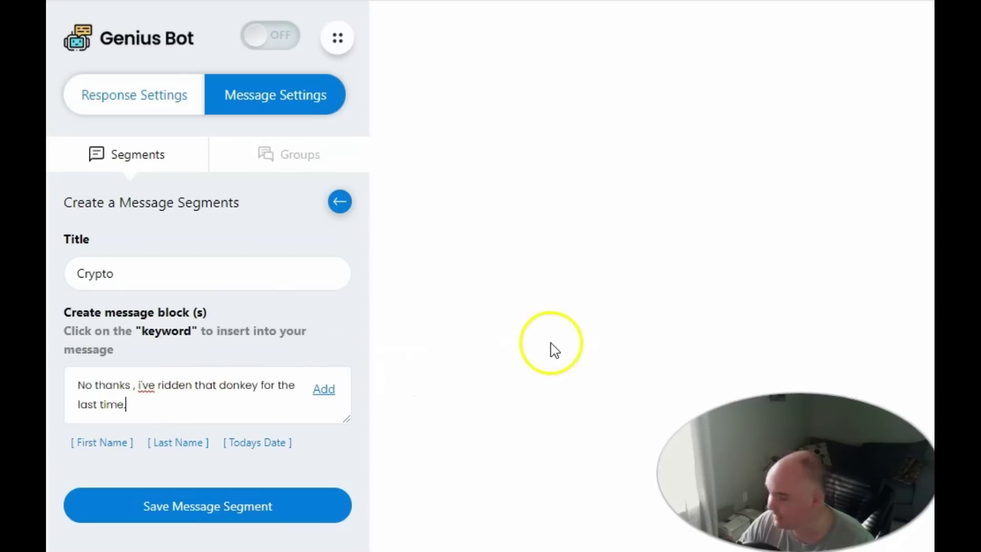
click(183, 415)
text(i've found a much better way to make large commissions)
- Insert 'than crypto' before 'to make', end with a new line, and add the block
scroll(199, 394, up, 2)
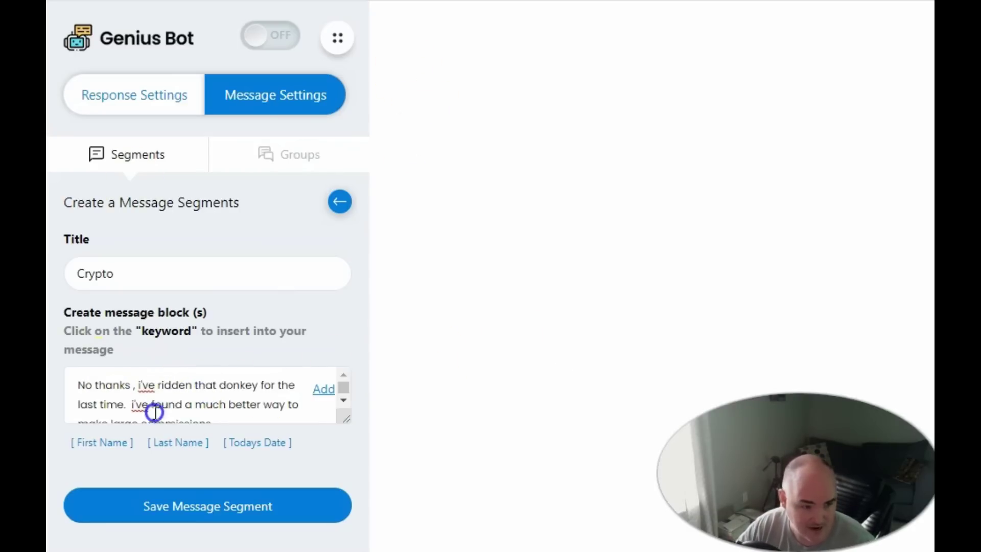
scroll(208, 405, down, 2)
scroll(213, 403, up, 2)
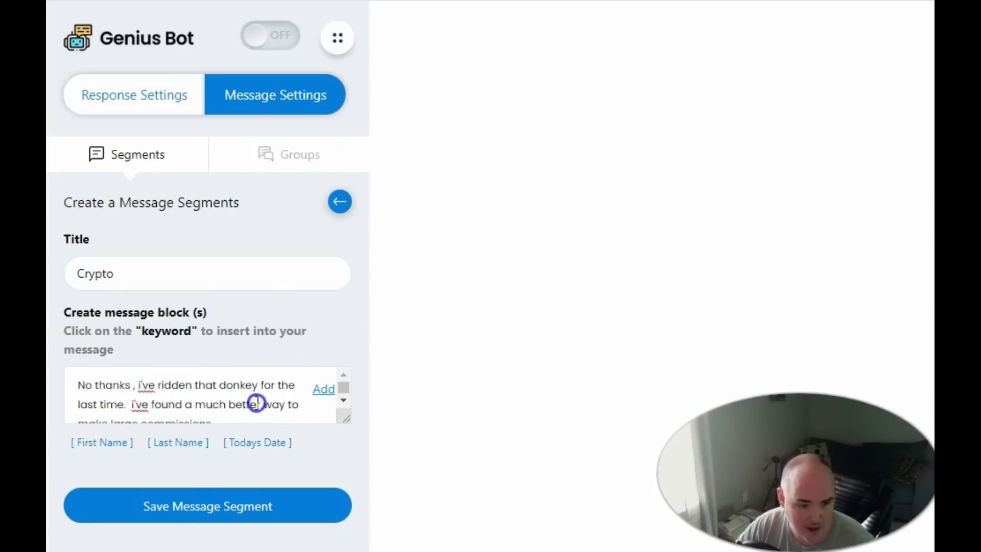
click(286, 398)
text(than )
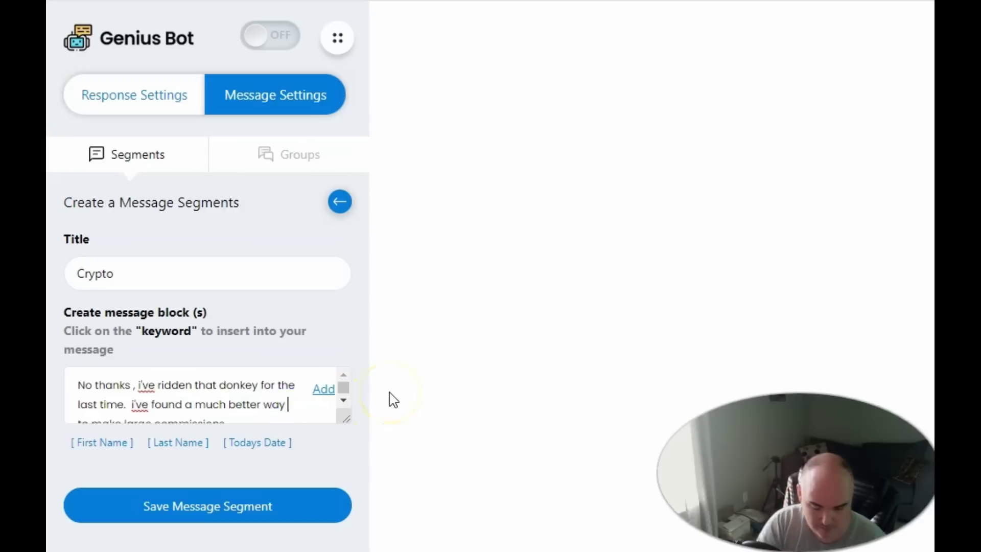
text(crypto)
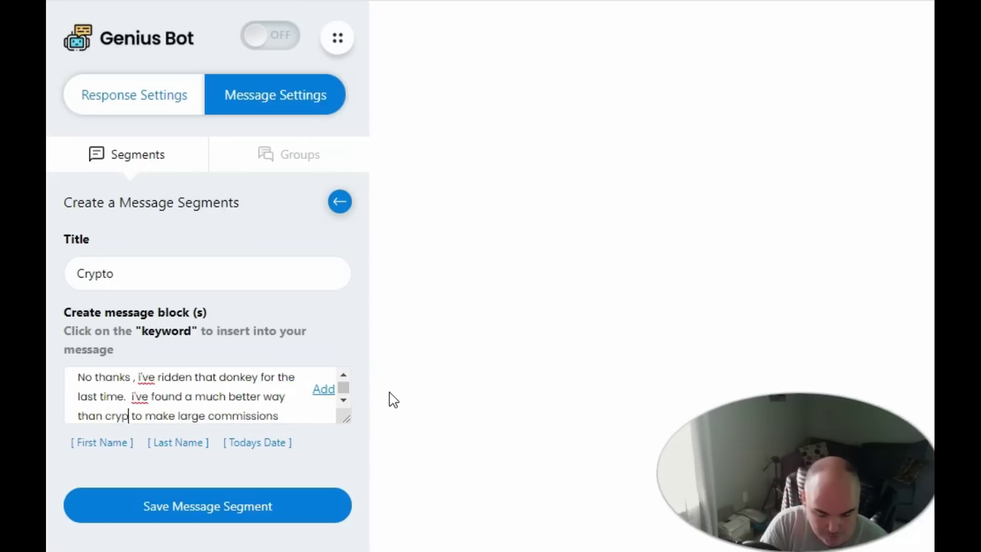
key(End)
key(Return)
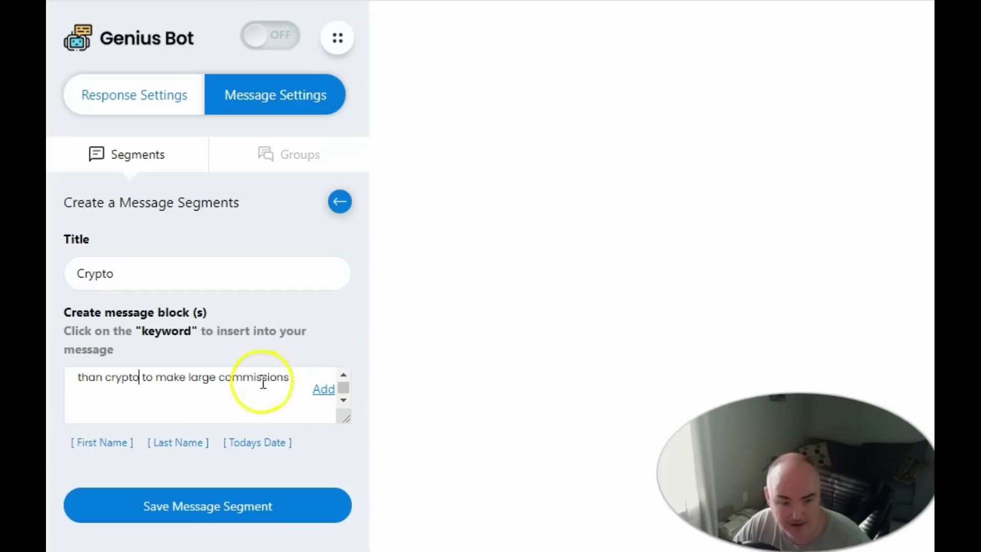
scroll(252, 390, up, 2)
scroll(246, 396, down, 2)
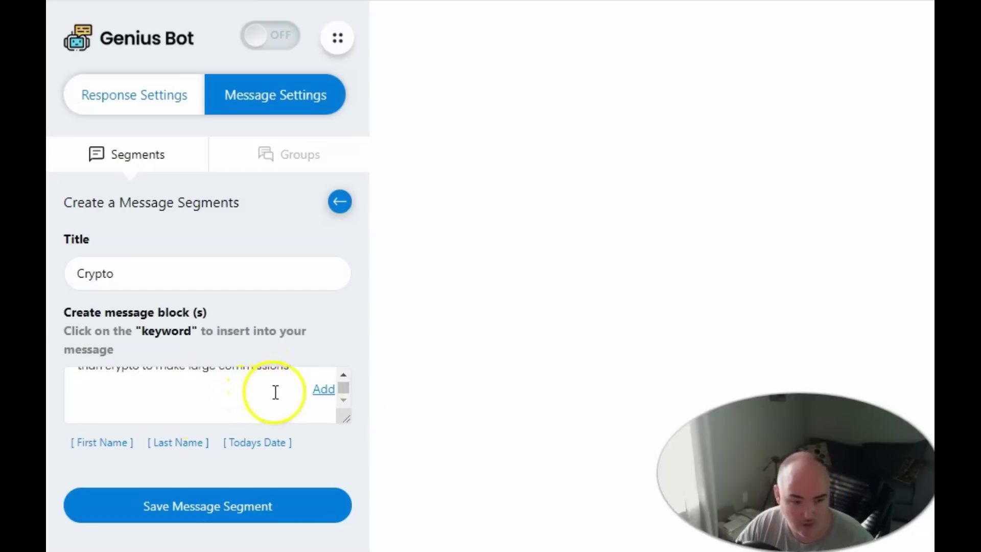
drag(271, 392, 55, 350)
key(ctrl+c)
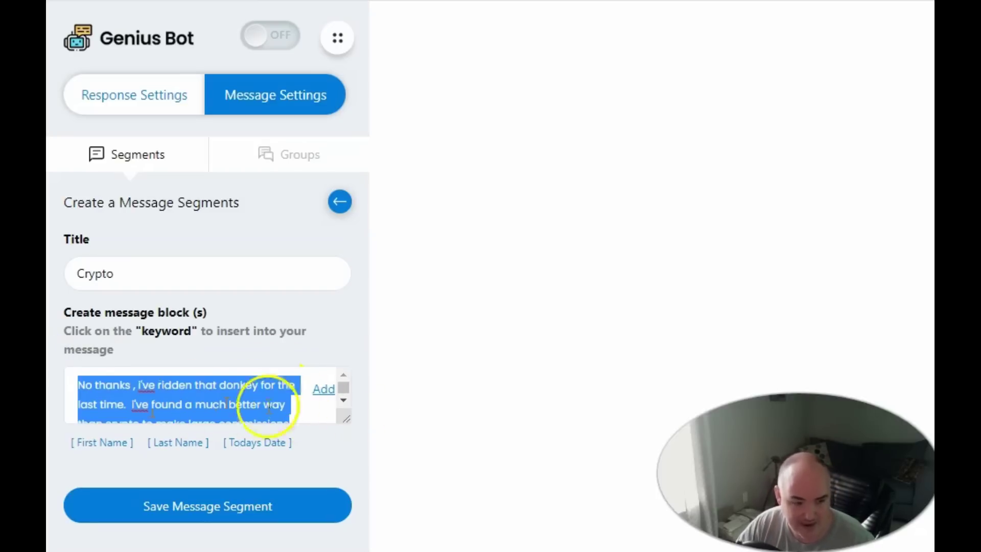
click(224, 400)
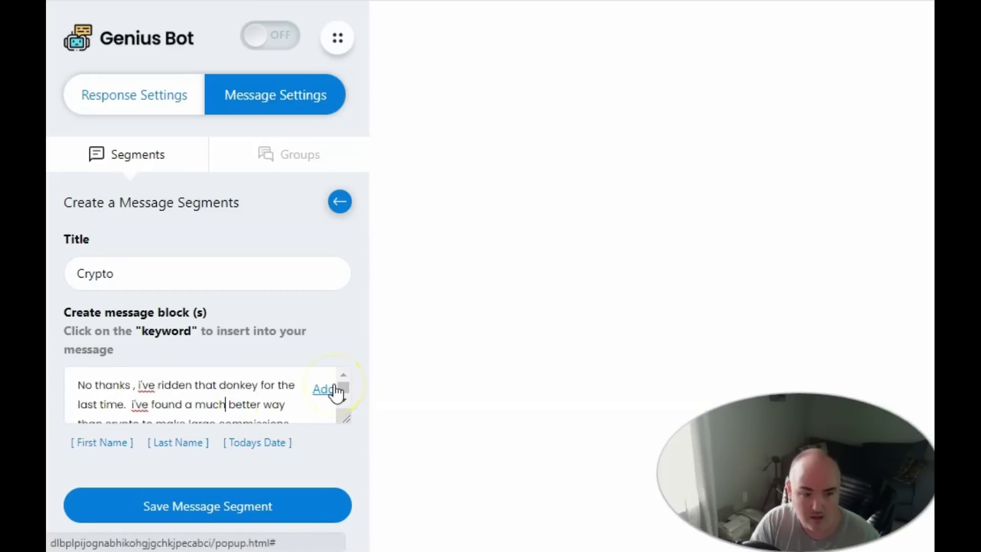
key(Down)
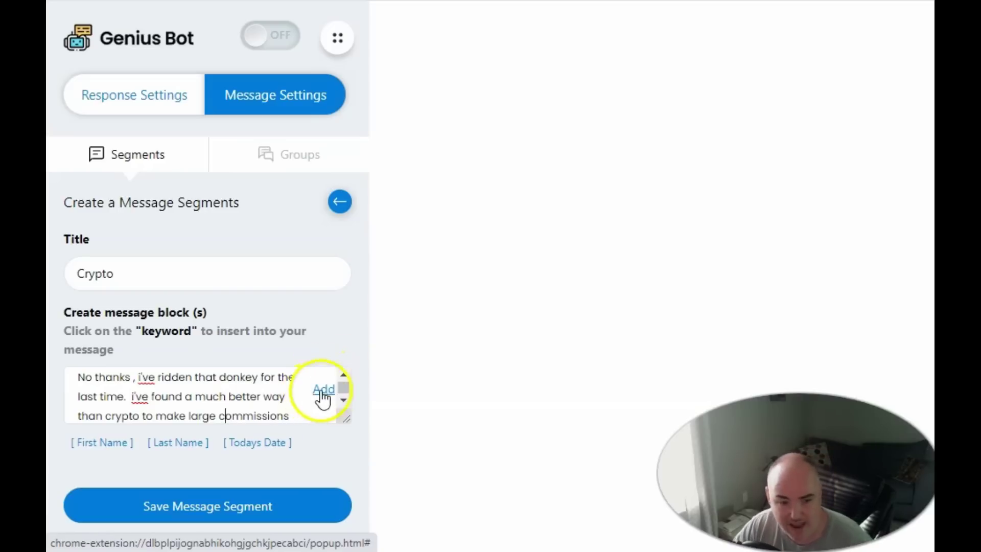
click(323, 390)
scroll(287, 373, down, 2)
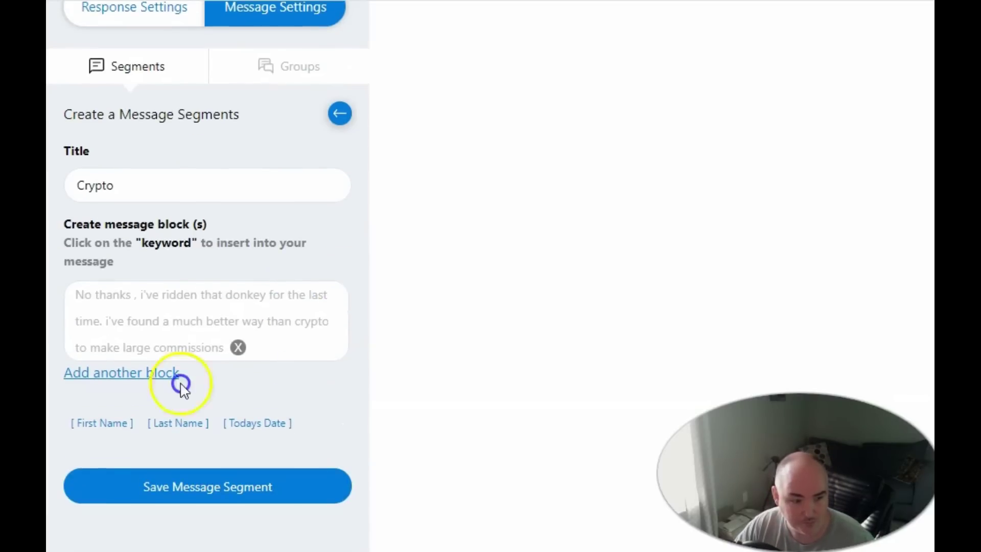
- Paste the message into a new block, change crypto to cryptocurrency, add it, and save
click(131, 377)
click(197, 391)
key(ctrl+v)
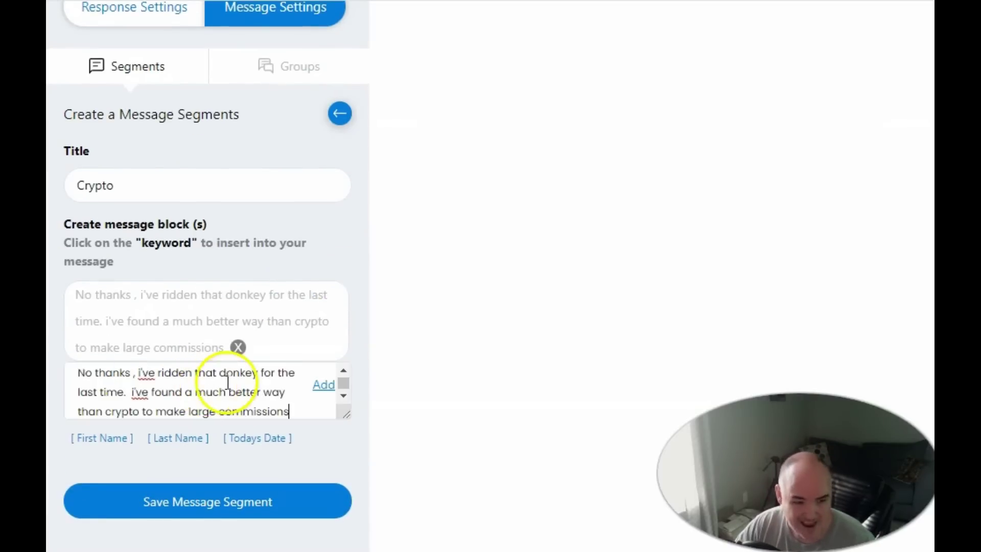
drag(140, 410, 106, 403)
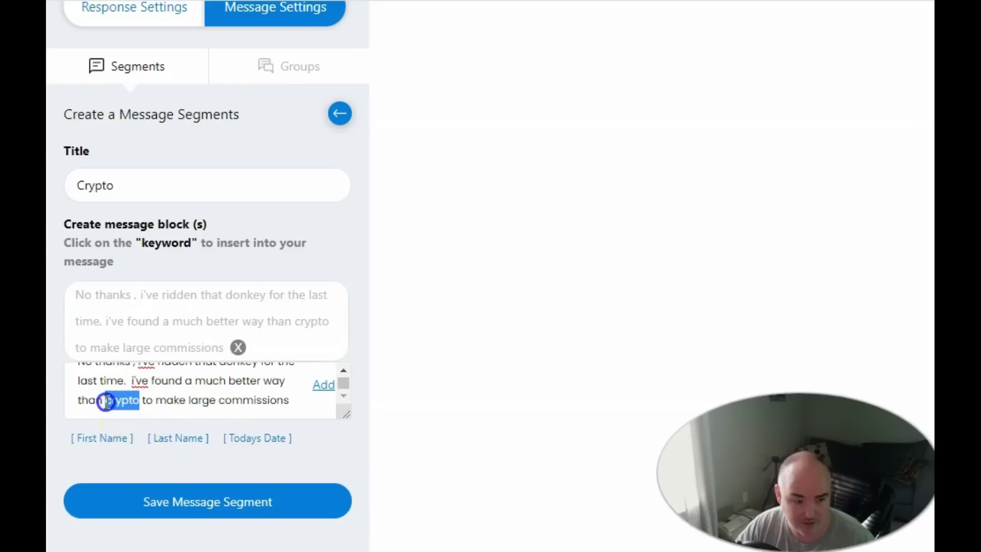
text(cryptocurrency)
click(323, 384)
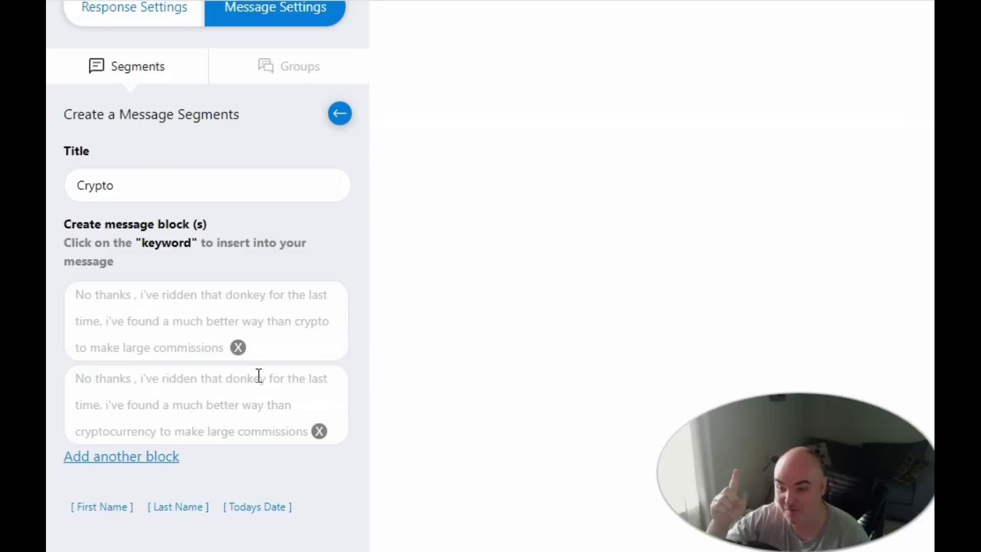
scroll(220, 403, down, 3)
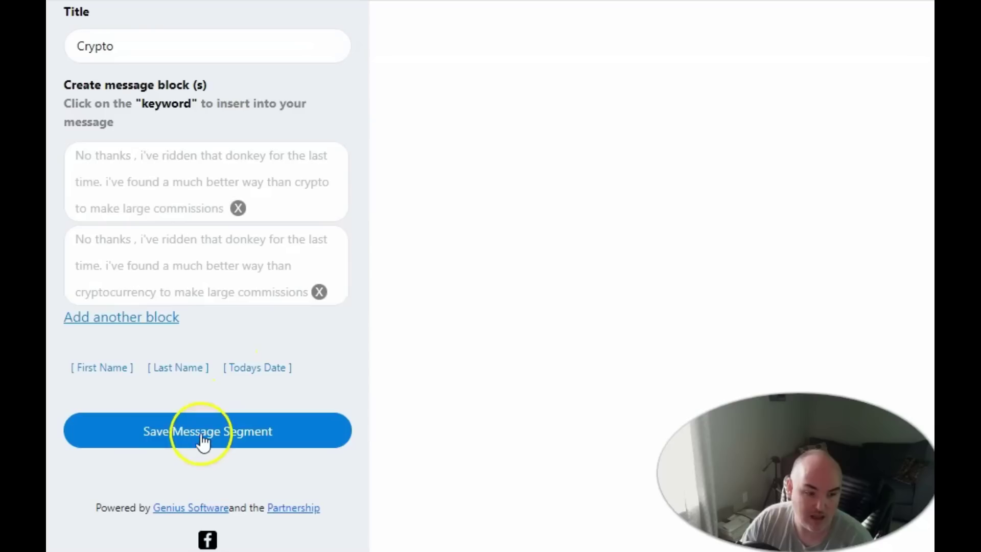
click(203, 438)
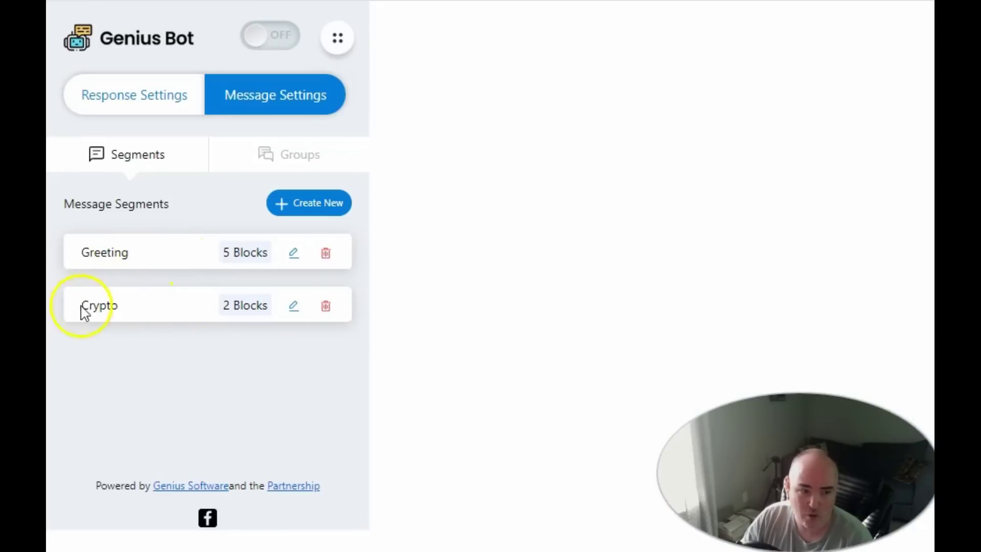
- Start another message segment and enter 'High Ticket Link' as its title
click(302, 210)
click(134, 276)
text(High Ticket Link)
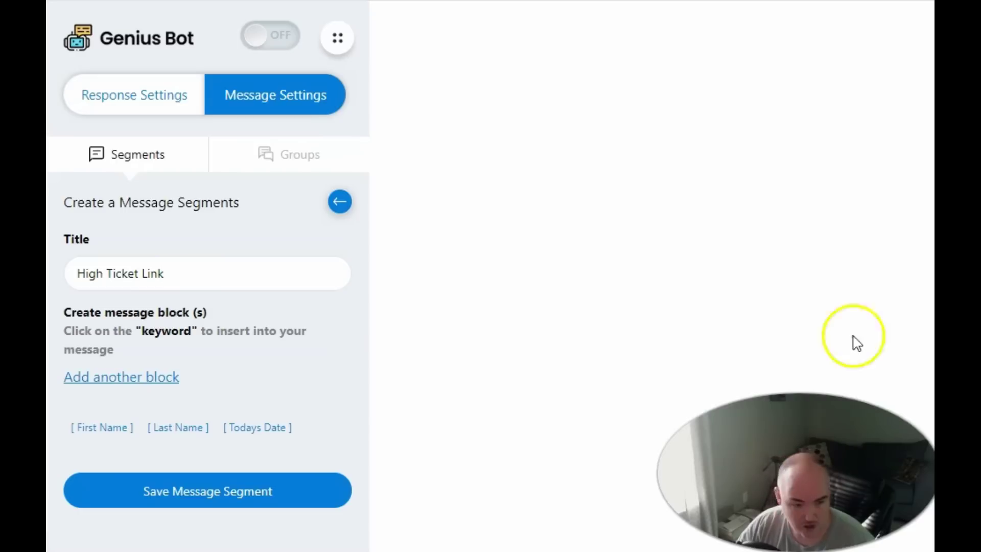
click(151, 377)
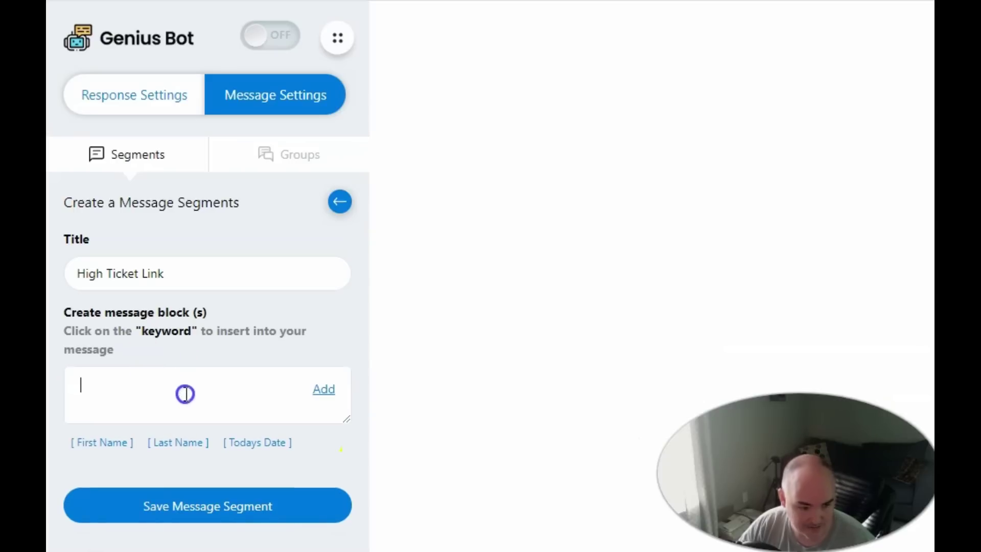
text(https://pcstubegrowth.com/7dollar)
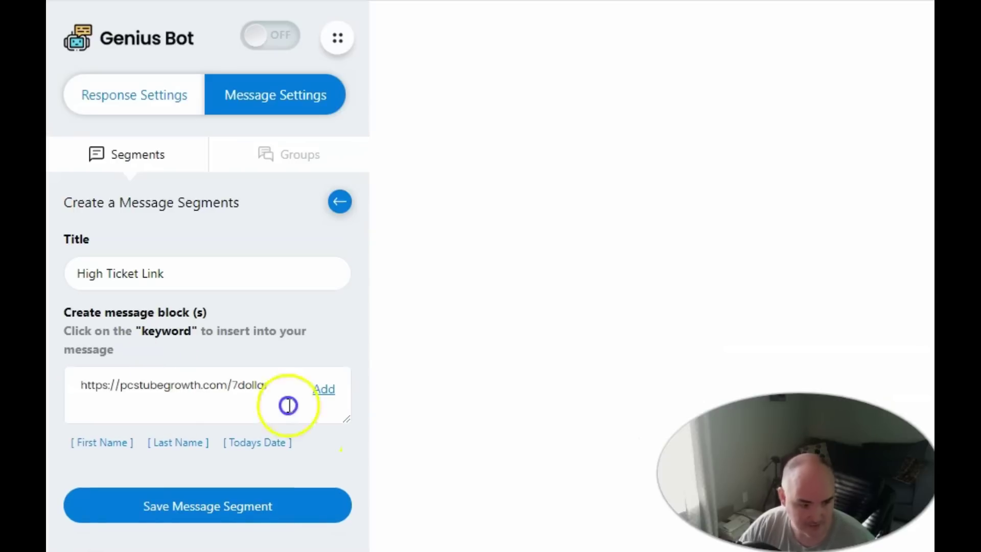
click(322, 391)
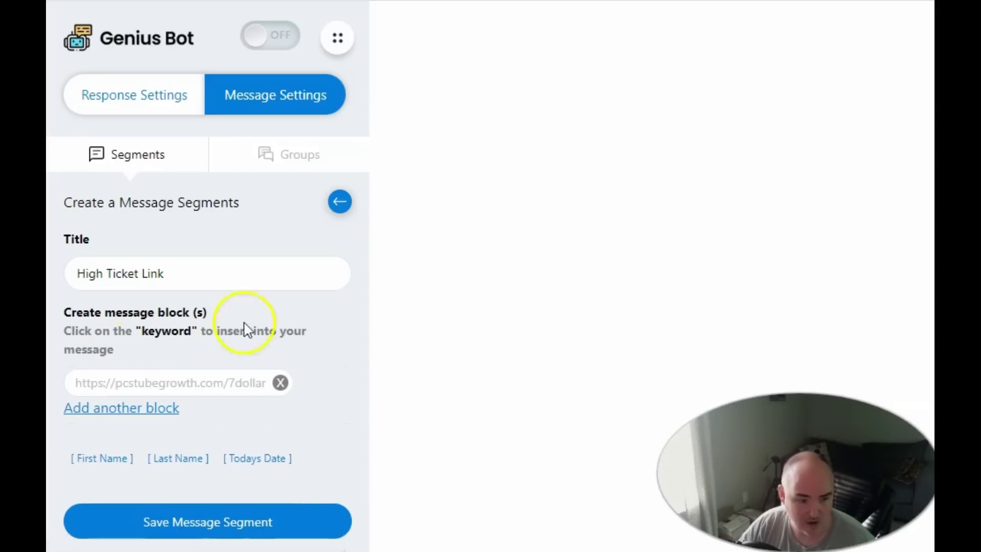
click(204, 521)
click(302, 407)
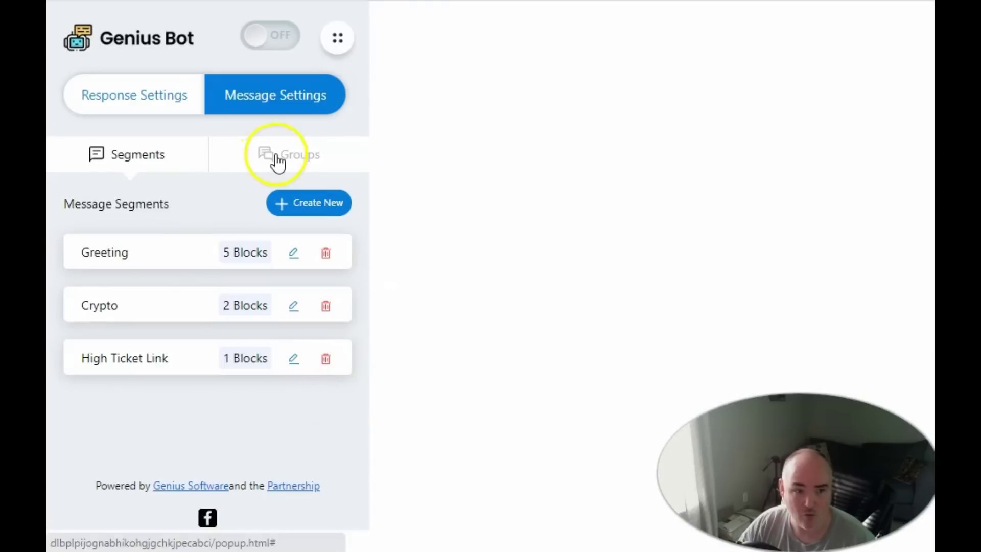